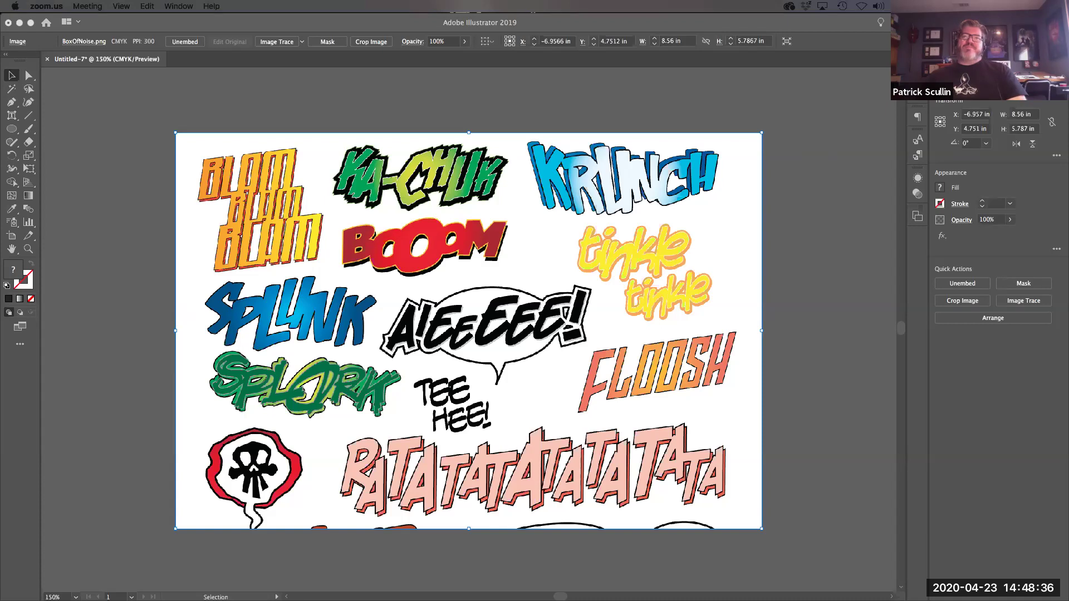
Step: Deselect the reference image and add the point text "KABOOM!" on the blank artboard with the Type tool
{"action": "left_click", "coordinate": [686, 271]}
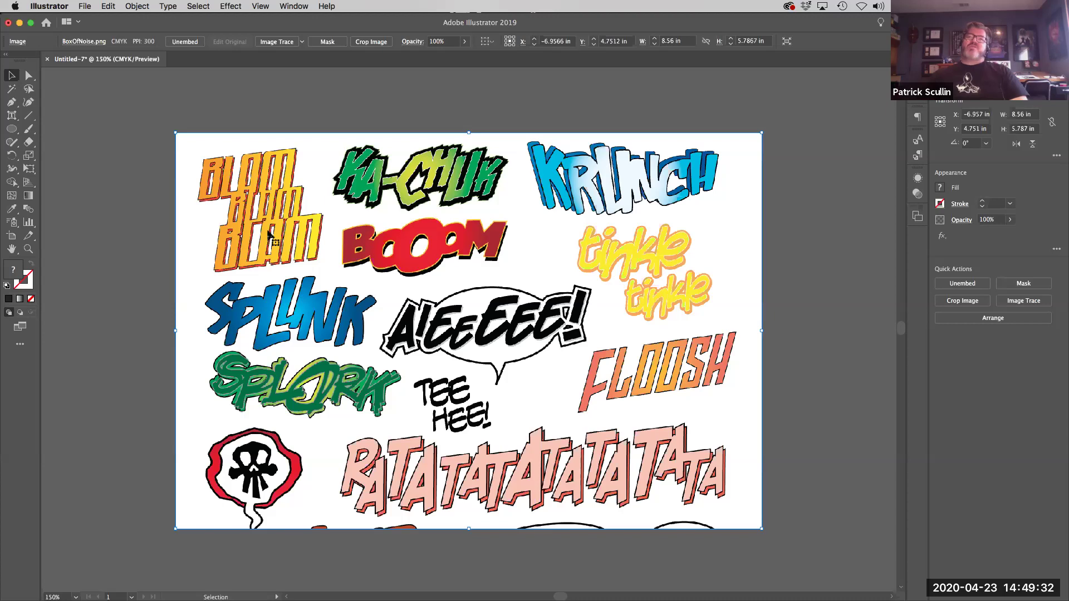
{"action": "left_click", "coordinate": [824, 233]}
{"action": "left_click_drag", "start_coordinate": [845, 247], "coordinate": [425, 289]}
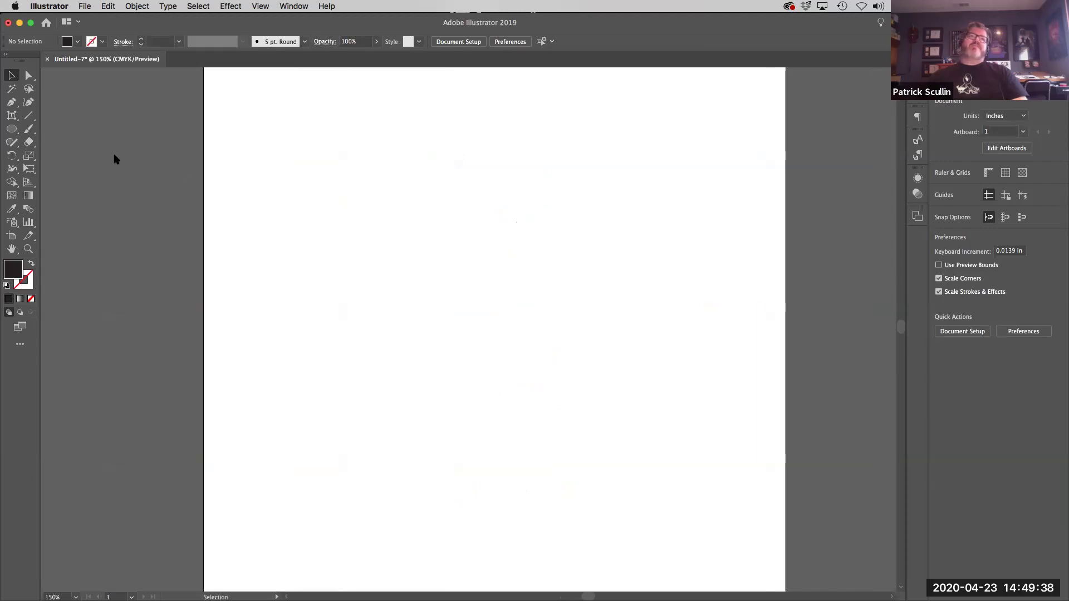
{"action": "left_click", "coordinate": [11, 115]}
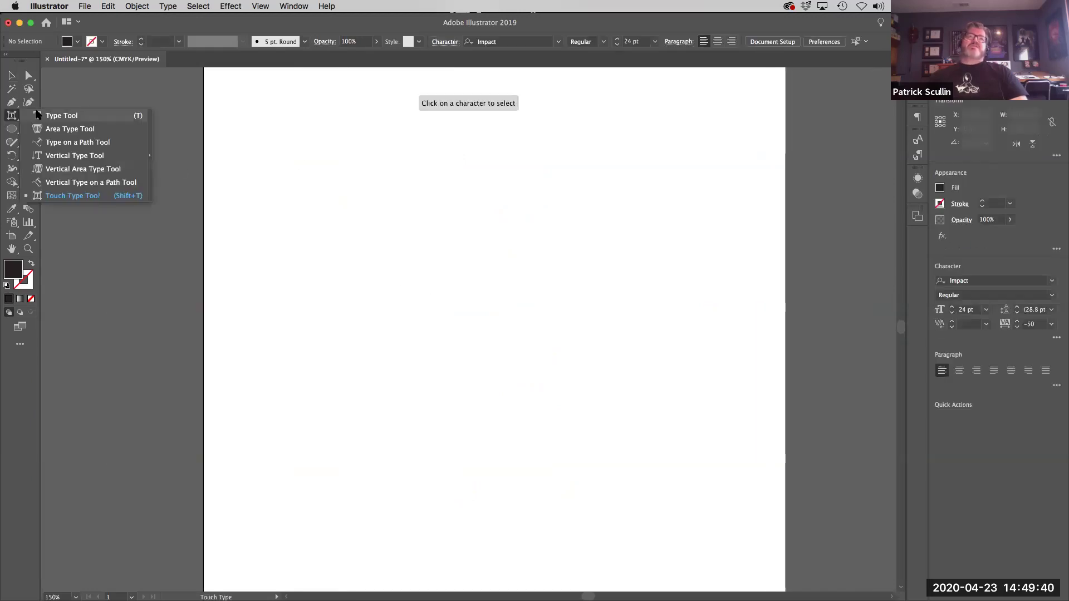
{"action": "left_click", "coordinate": [41, 115]}
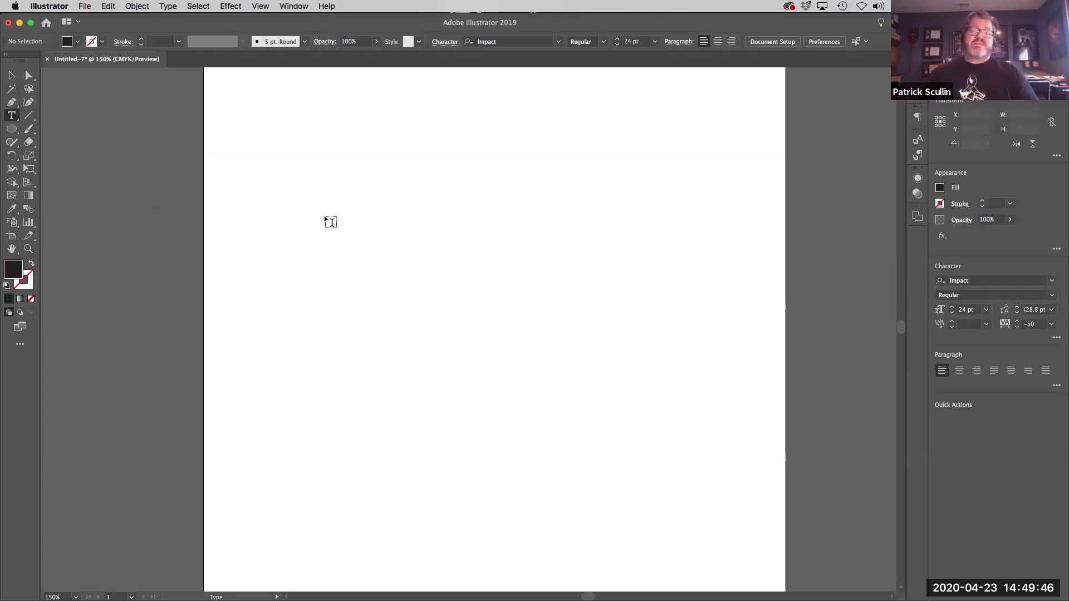
{"action": "left_click", "coordinate": [373, 218]}
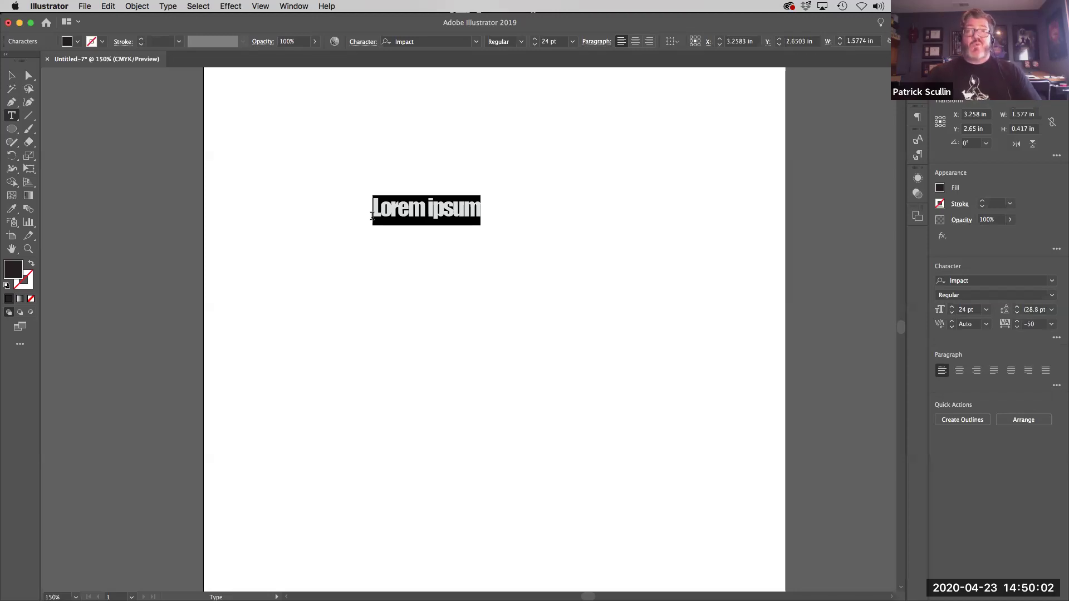
{"action": "type", "text": "KABOO"}
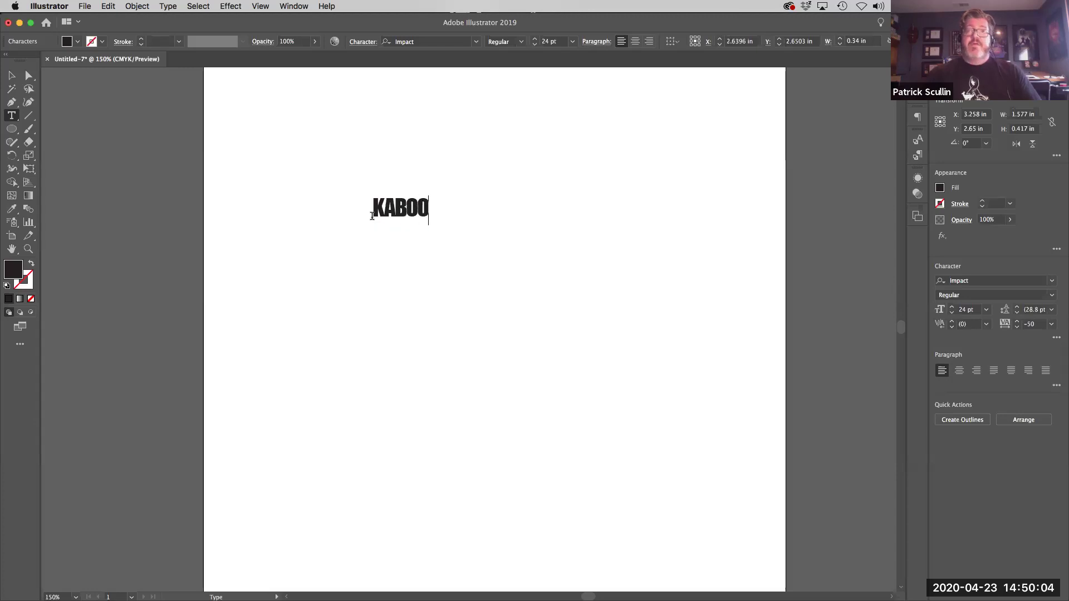
{"action": "type", "text": "M!"}
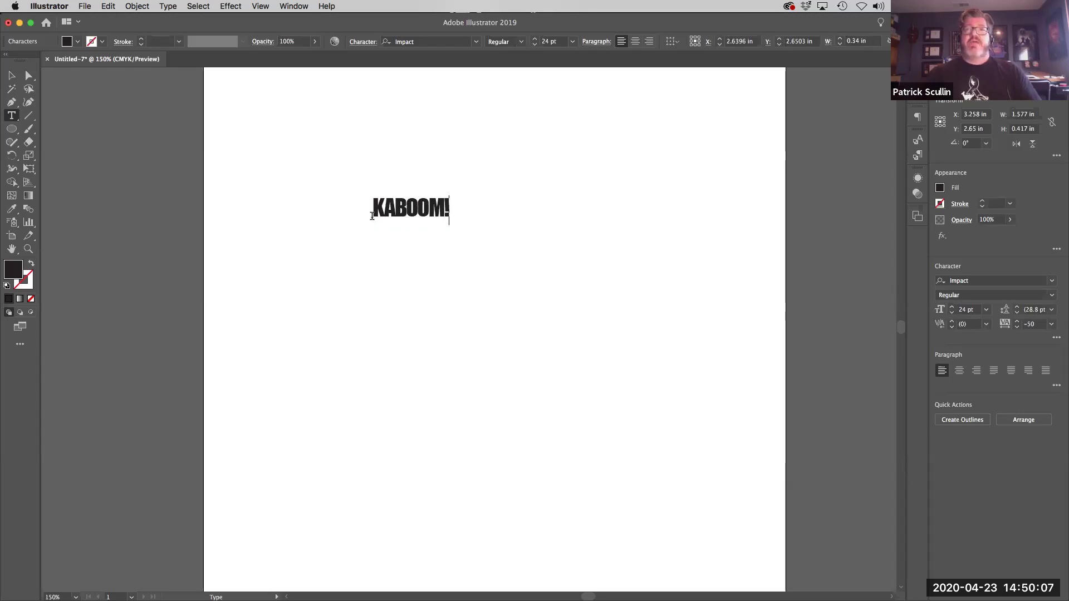
Step: Set the font size of the whole KABOOM! text to 72 pt
{"action": "triple_click", "coordinate": [402, 210]}
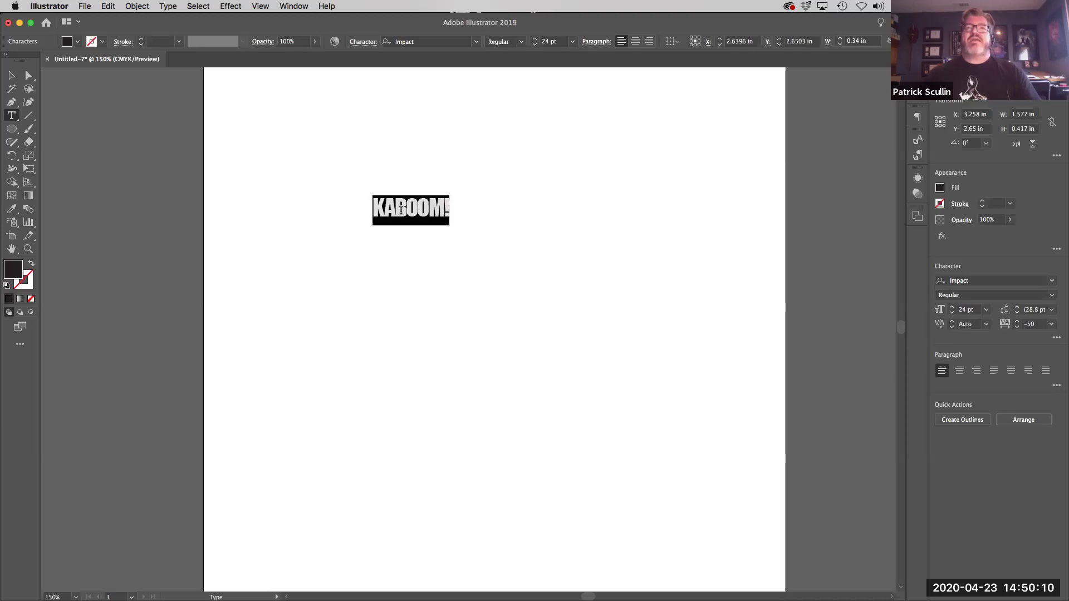
{"action": "left_click", "coordinate": [572, 41]}
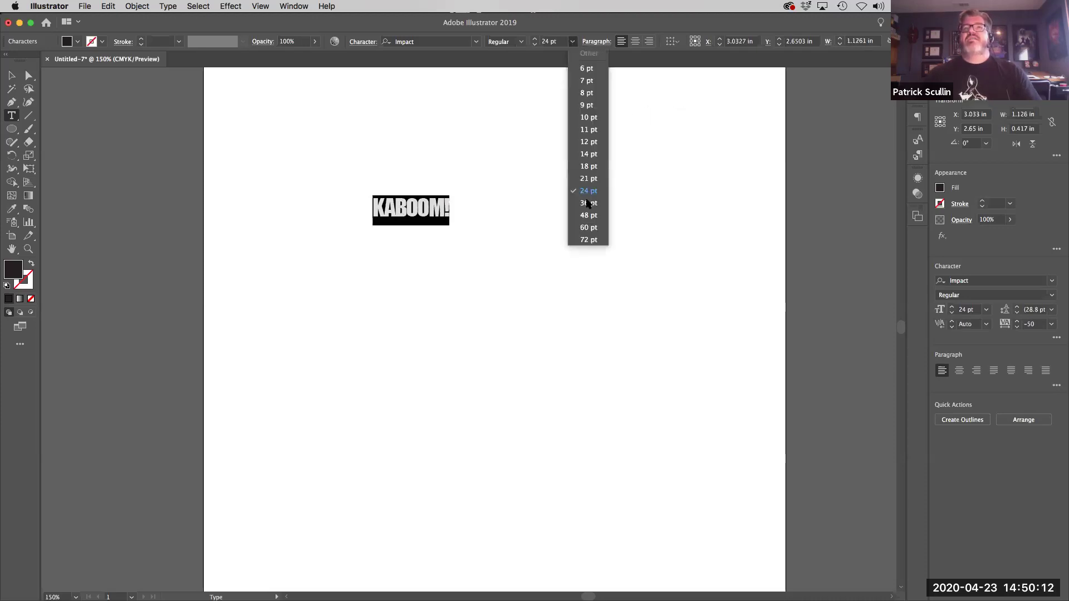
{"action": "left_click", "coordinate": [589, 240]}
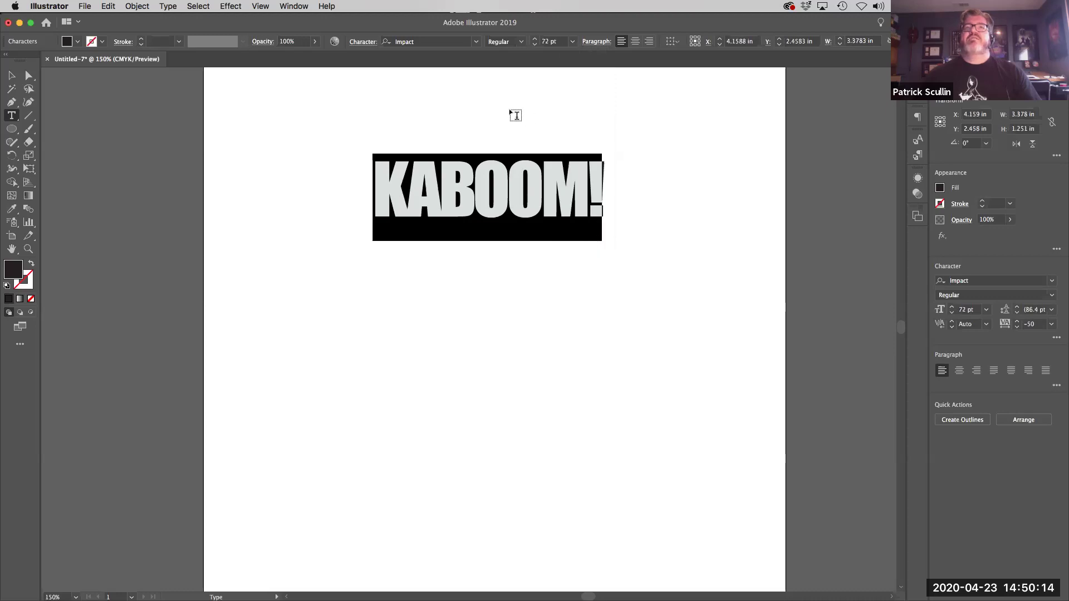
{"action": "left_click", "coordinate": [477, 42]}
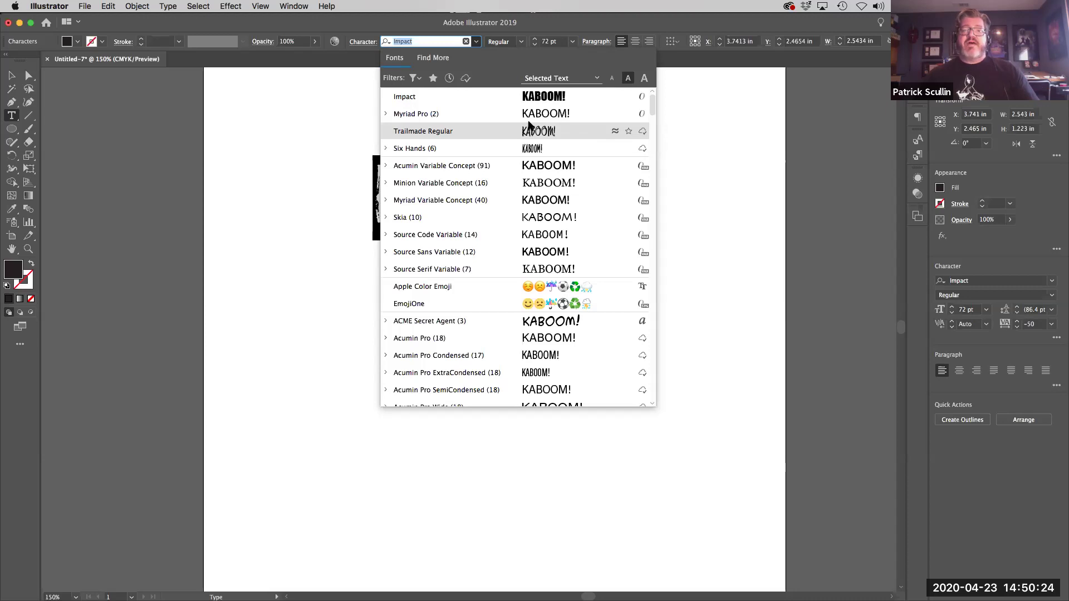
{"action": "left_click", "coordinate": [326, 28]}
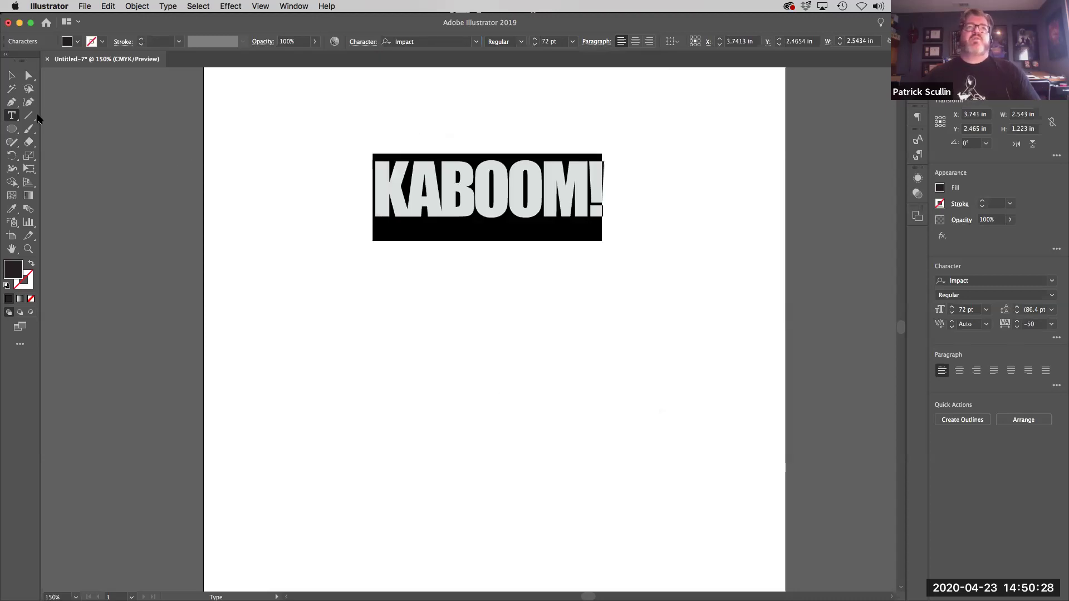
{"action": "key", "text": "Escape"}
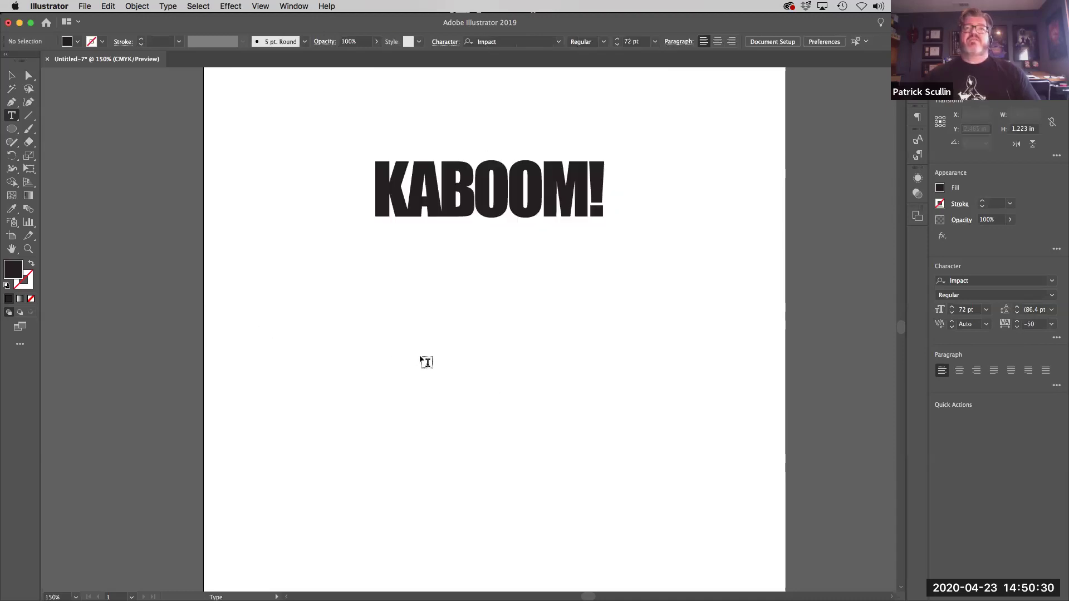
Step: Add a "blambot.com" text line below the KABOOM! lettering and delete it again
{"action": "left_click", "coordinate": [424, 363]}
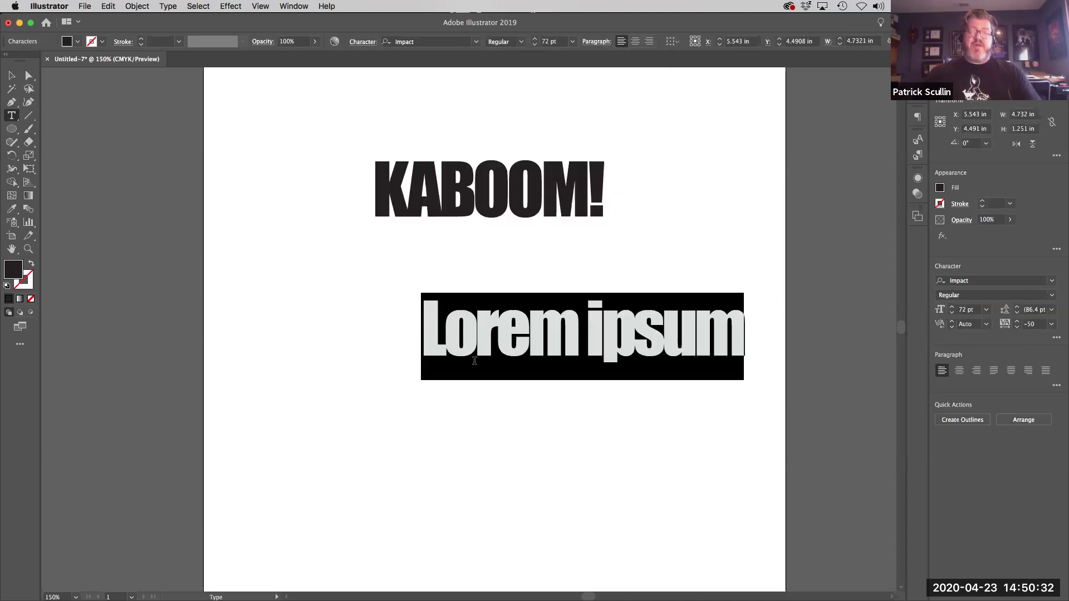
{"action": "type", "text": "blambot.com"}
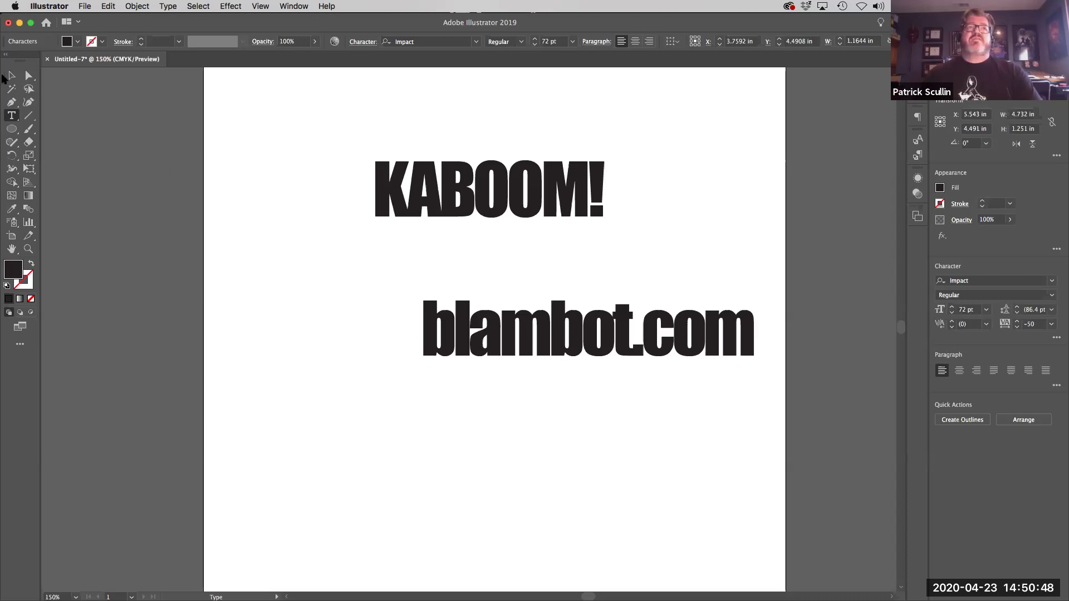
{"action": "left_click", "coordinate": [12, 77]}
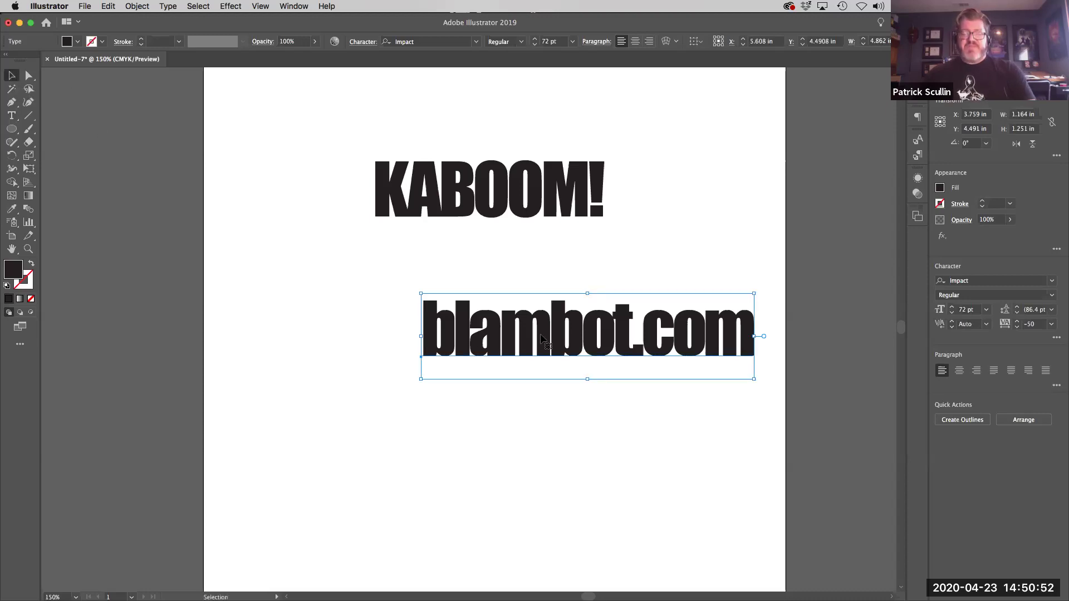
{"action": "key", "text": "Delete"}
Step: Change the font of the KABOOM! text to CrashLanding BB
{"action": "left_click", "coordinate": [12, 115]}
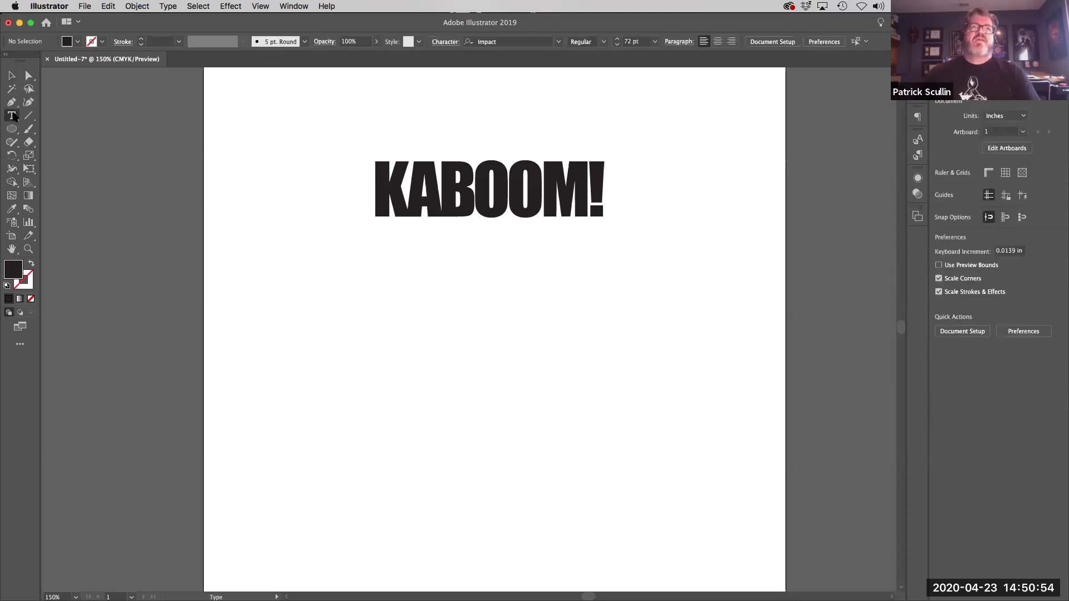
{"action": "double_click", "coordinate": [483, 202]}
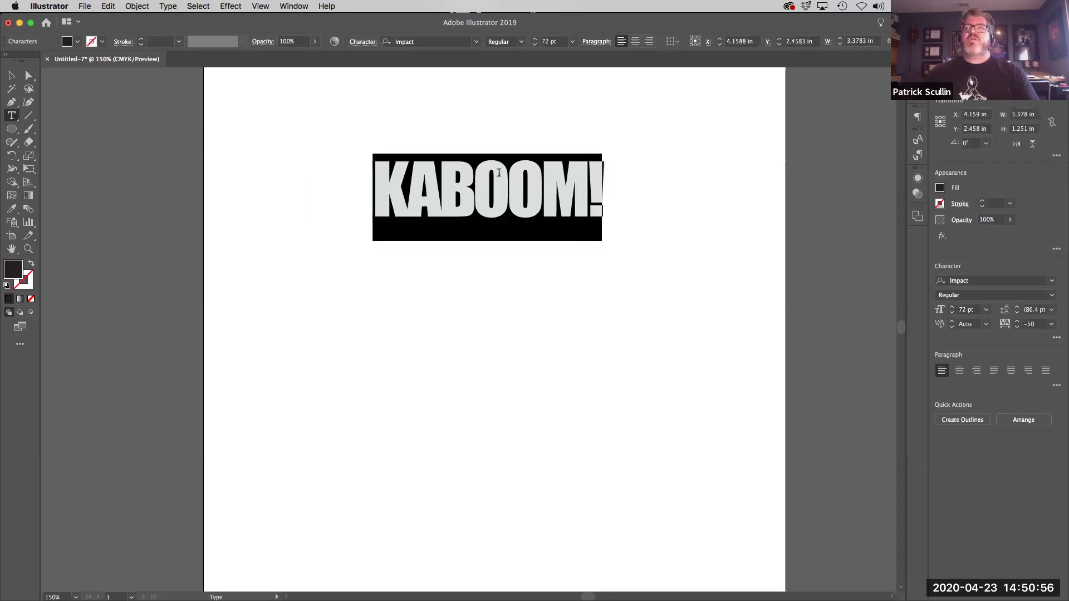
{"action": "left_click", "coordinate": [476, 42]}
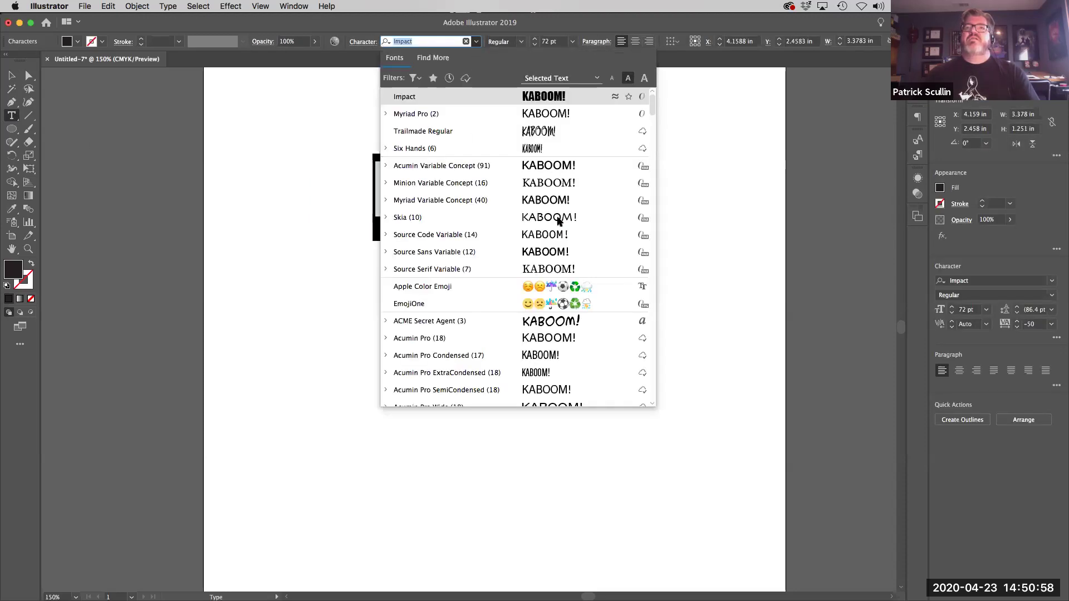
{"action": "scroll", "coordinate": [549, 234], "scroll_direction": "down", "scroll_amount": 10}
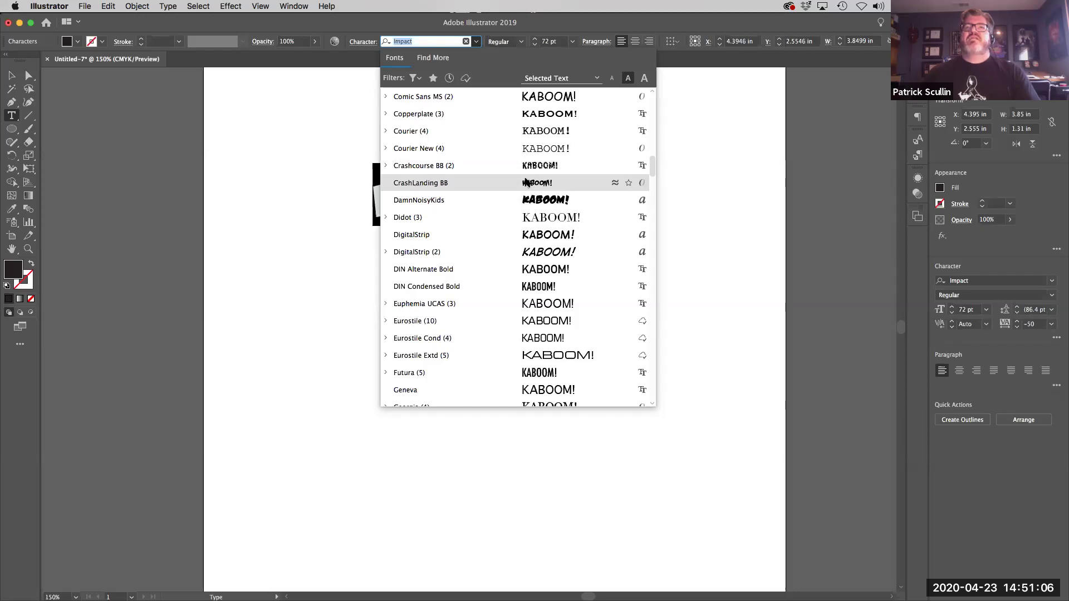
{"action": "left_click", "coordinate": [526, 182]}
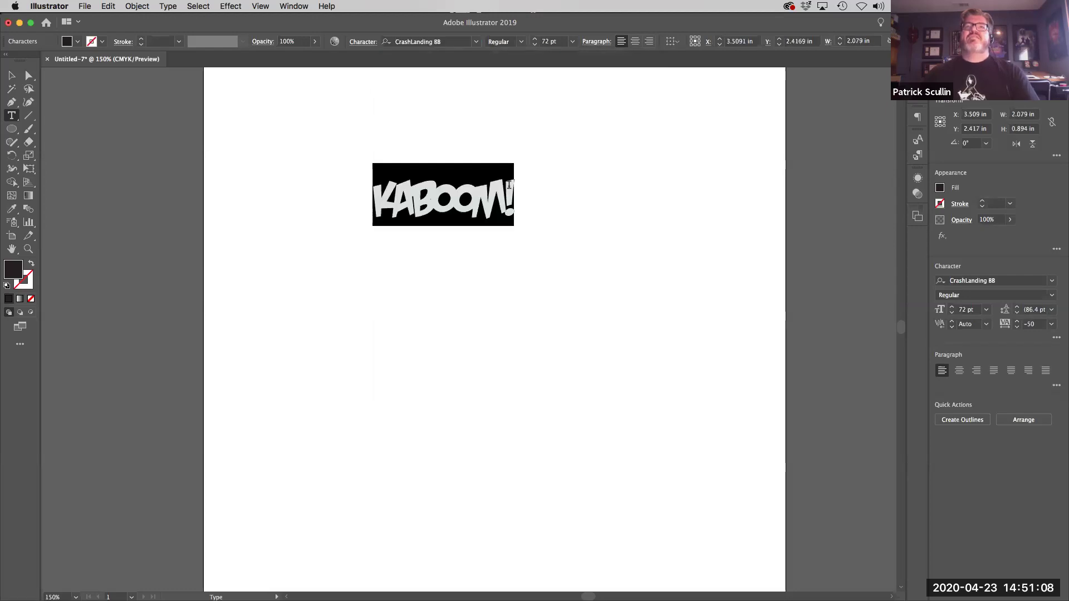
Step: Scale the KABOOM! text up to about 7 in wide so it spans most of the artboard's upper part
{"action": "left_click", "coordinate": [12, 75]}
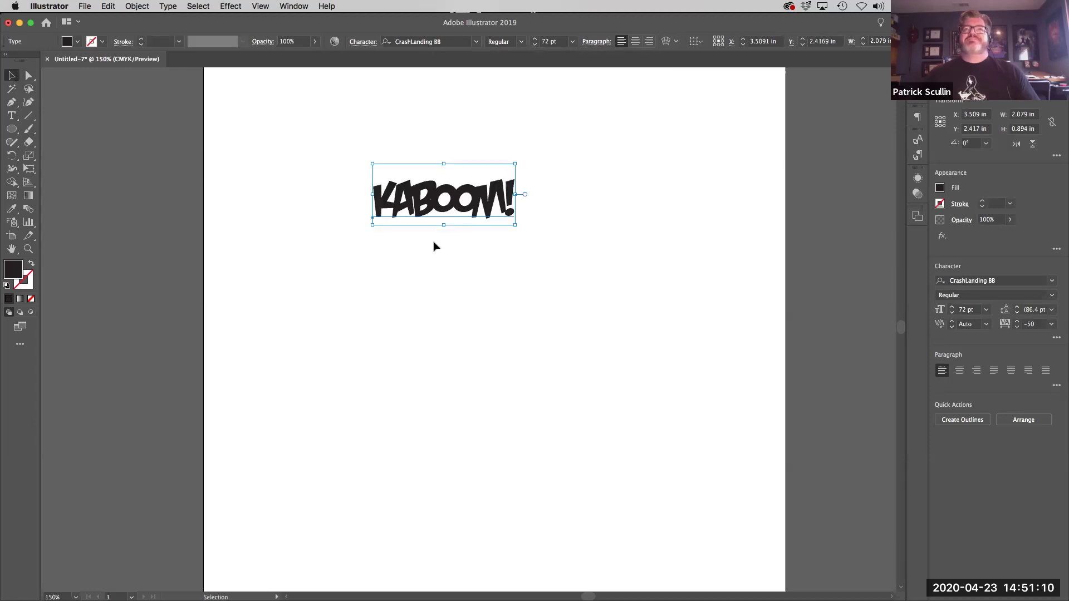
{"action": "left_click_drag", "start_coordinate": [513, 226], "coordinate": [733, 337]}
{"action": "left_click_drag", "start_coordinate": [371, 164], "coordinate": [255, 113]}
{"action": "left_click_drag", "start_coordinate": [362, 228], "coordinate": [364, 239]}
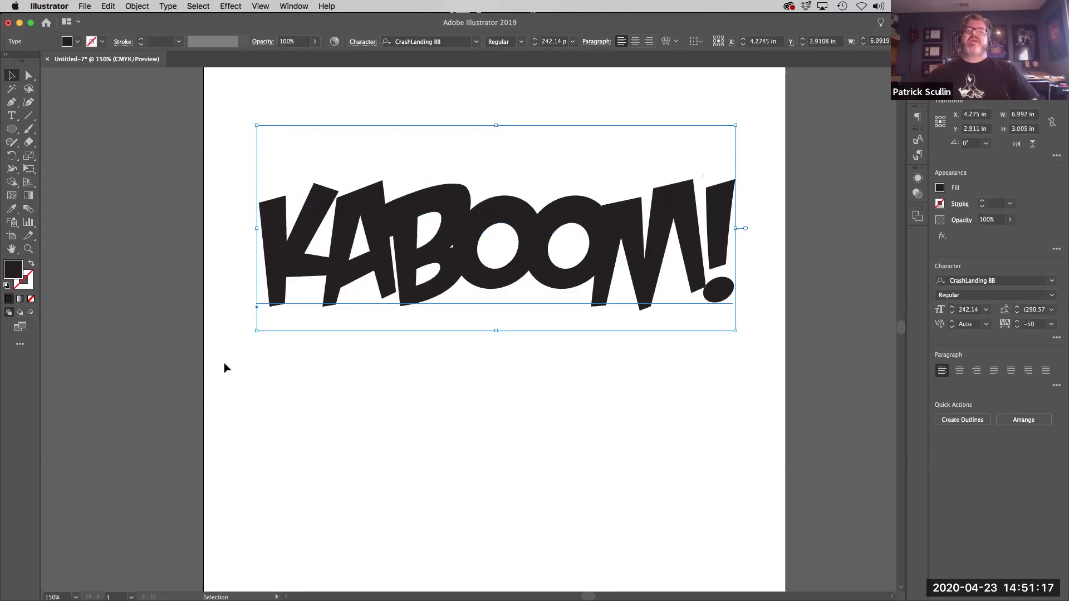
Step: Enlarge the letter K on its own with the Touch Type tool and shift it slightly down and to the left
{"action": "left_click", "coordinate": [10, 120]}
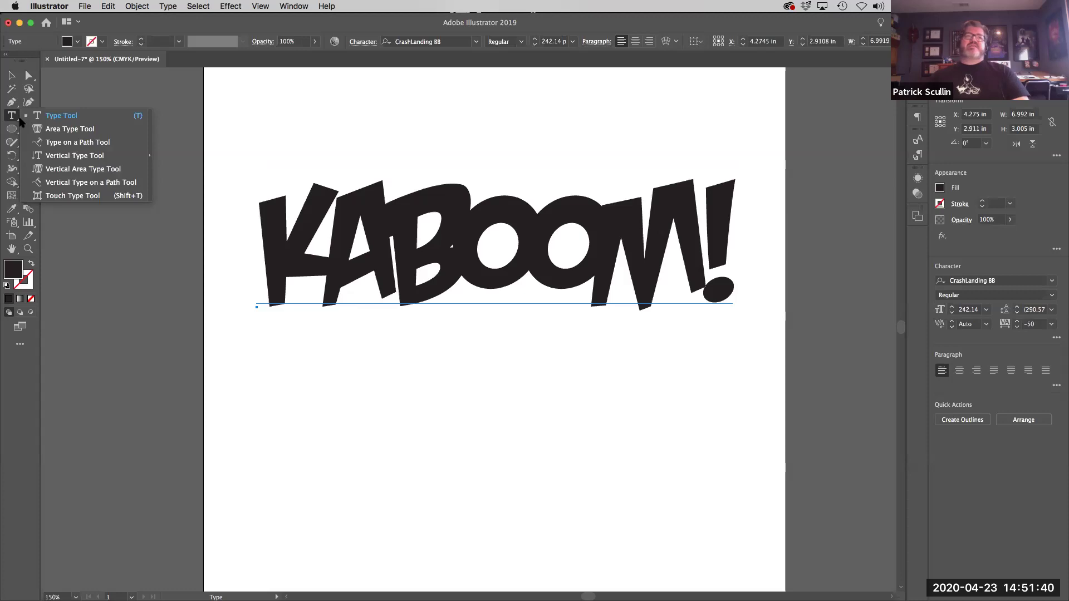
{"action": "left_click", "coordinate": [81, 196]}
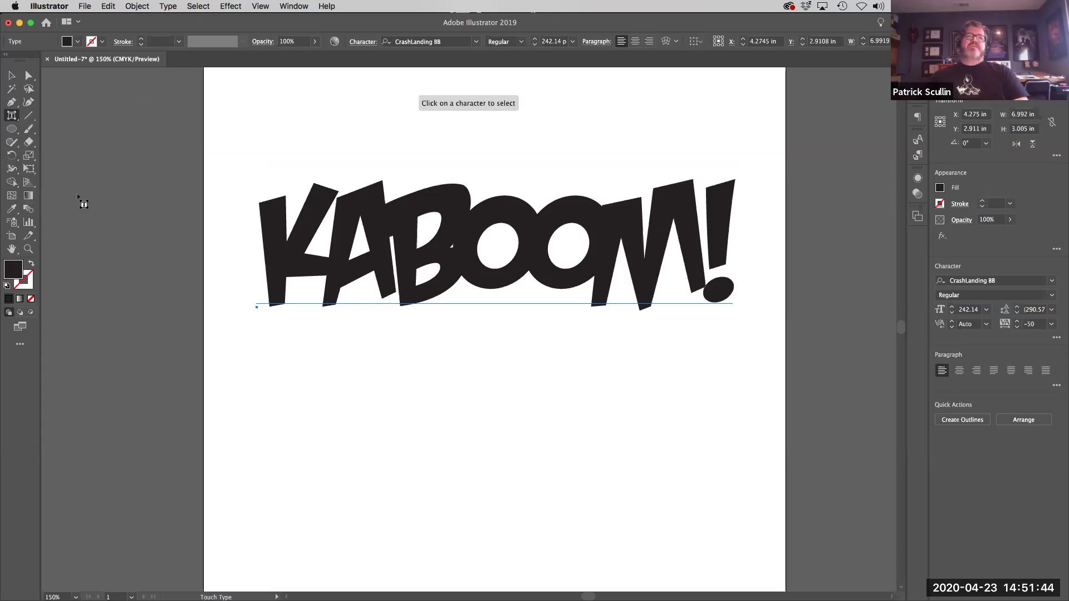
{"action": "left_click", "coordinate": [267, 265]}
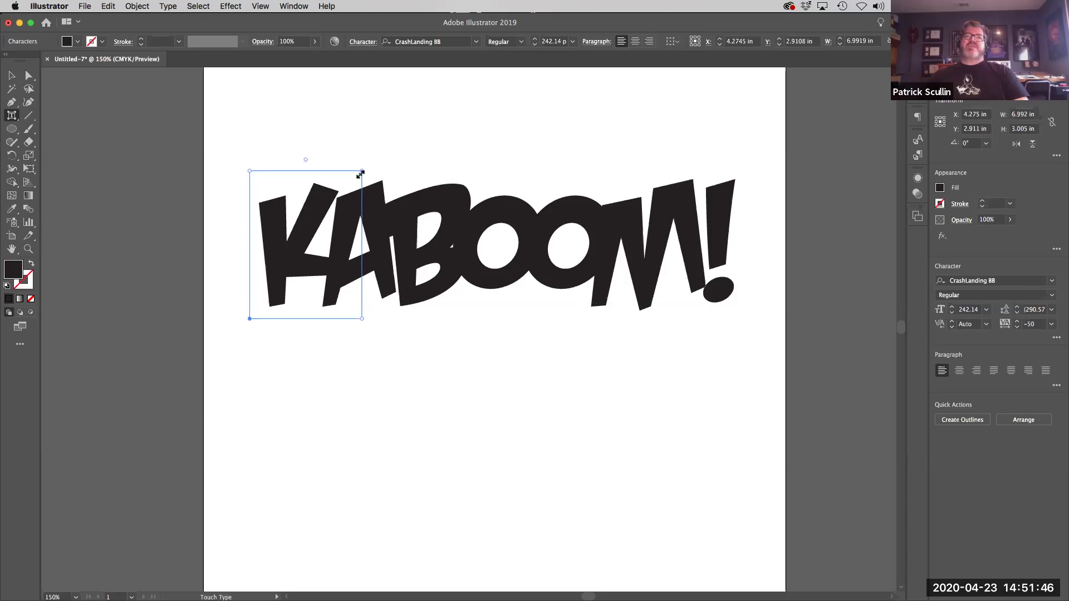
{"action": "left_click_drag", "start_coordinate": [360, 174], "coordinate": [400, 123]}
{"action": "left_click_drag", "start_coordinate": [325, 225], "coordinate": [317, 237]}
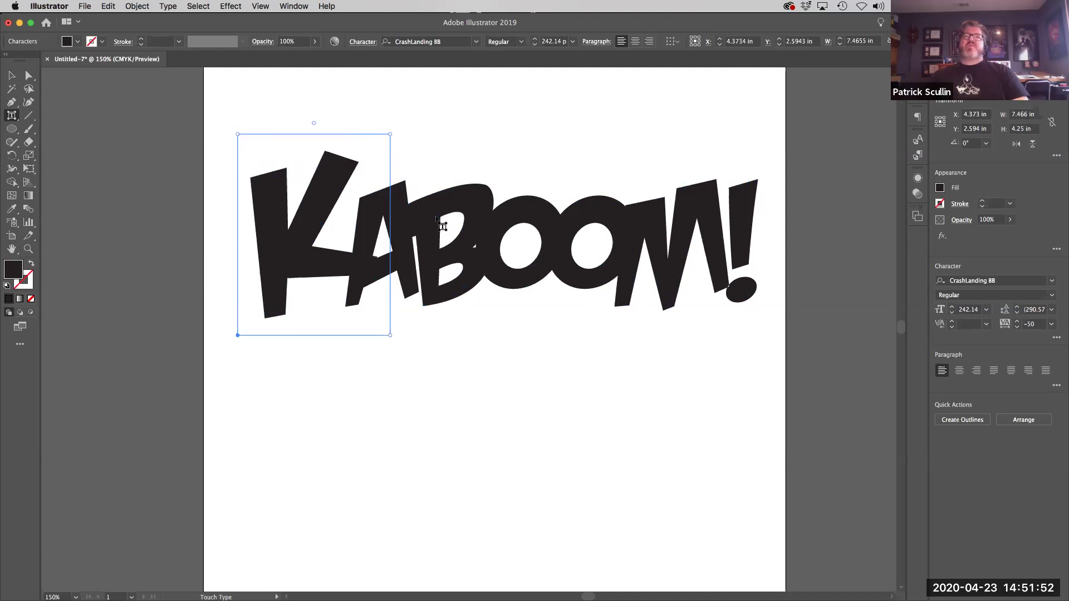
Step: Move the letters A and B individually slightly up and to the right
{"action": "left_click", "coordinate": [400, 205]}
{"action": "mouse_move", "coordinate": [400, 205]}
{"action": "left_mouse_down"}
{"action": "mouse_move", "coordinate": [419, 189]}
{"action": "mouse_move", "coordinate": [415, 197]}
{"action": "left_mouse_up"}
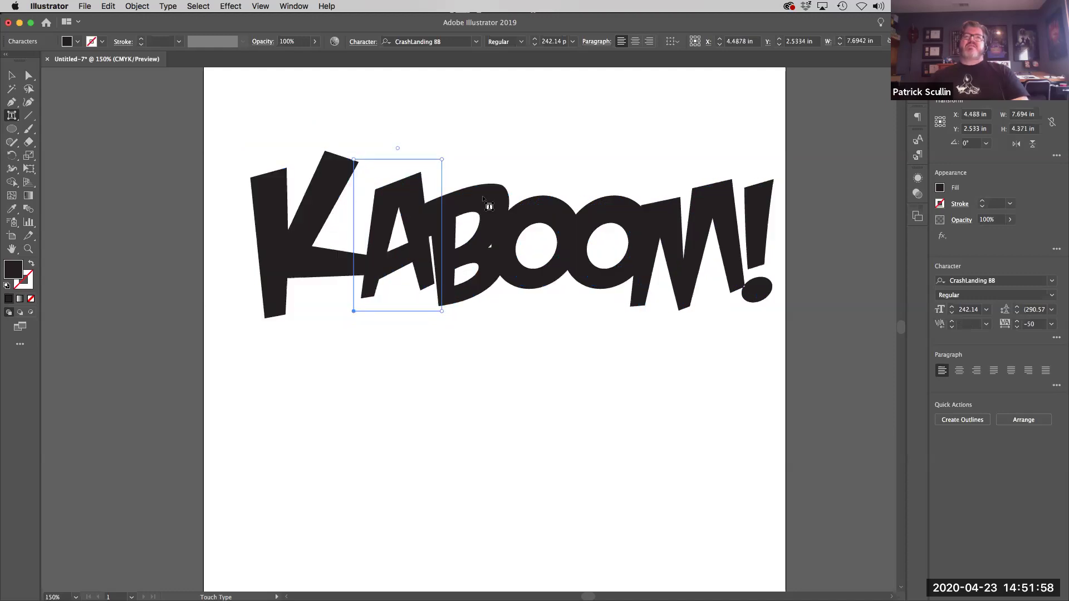
{"action": "left_click_drag", "start_coordinate": [489, 201], "coordinate": [496, 185]}
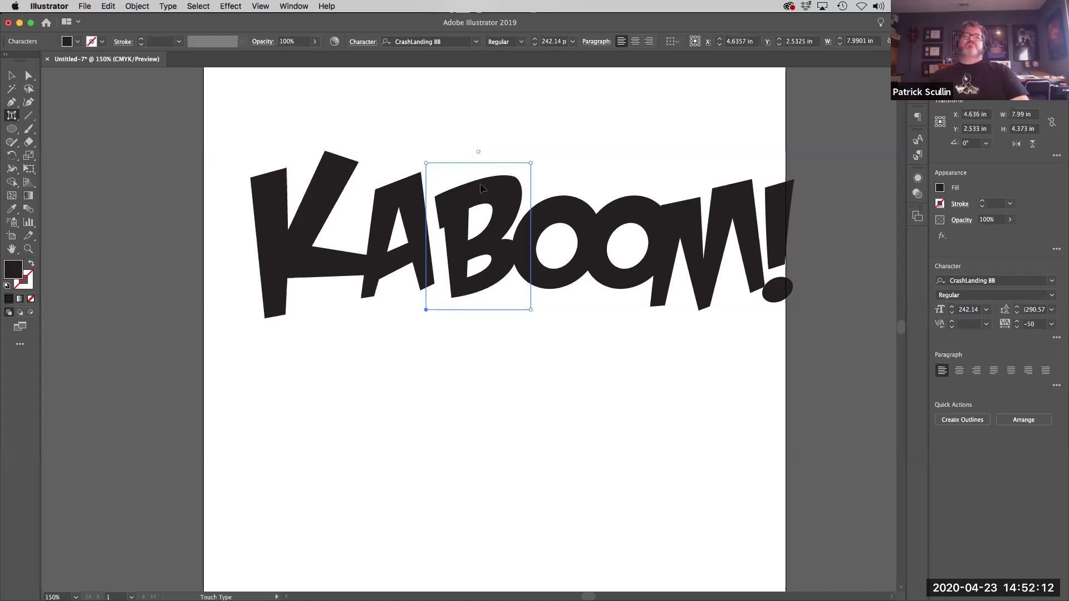
Step: Enlarge the K a little more, tighten the spacing of the A and B, and scale the B down slightly
{"action": "left_click", "coordinate": [322, 194]}
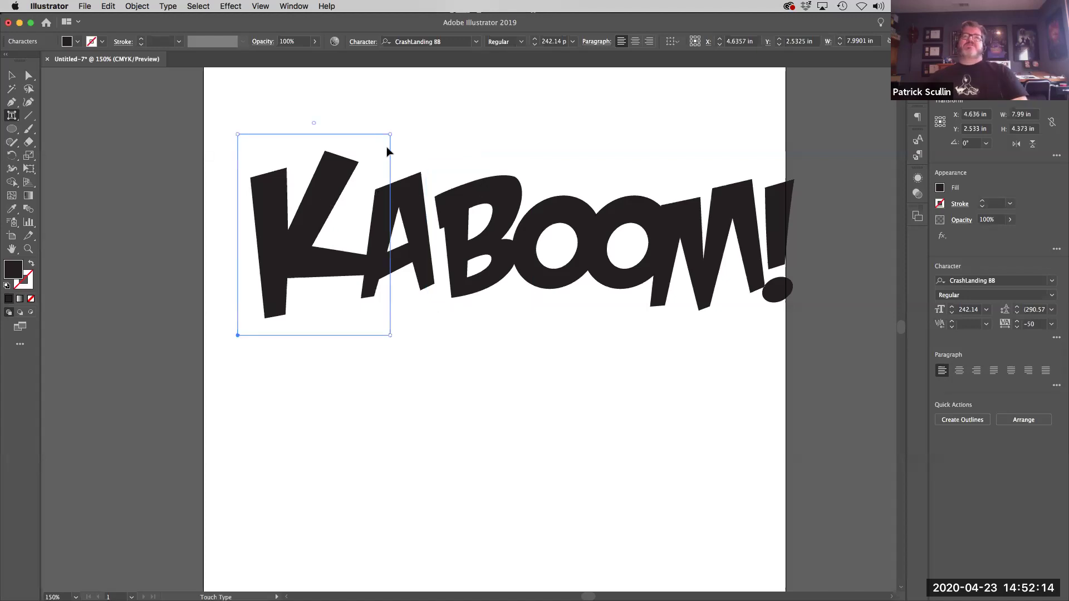
{"action": "left_click_drag", "start_coordinate": [390, 134], "coordinate": [400, 121]}
{"action": "left_click", "coordinate": [436, 258]}
{"action": "left_click_drag", "start_coordinate": [436, 258], "coordinate": [471, 252]}
{"action": "left_click", "coordinate": [478, 254]}
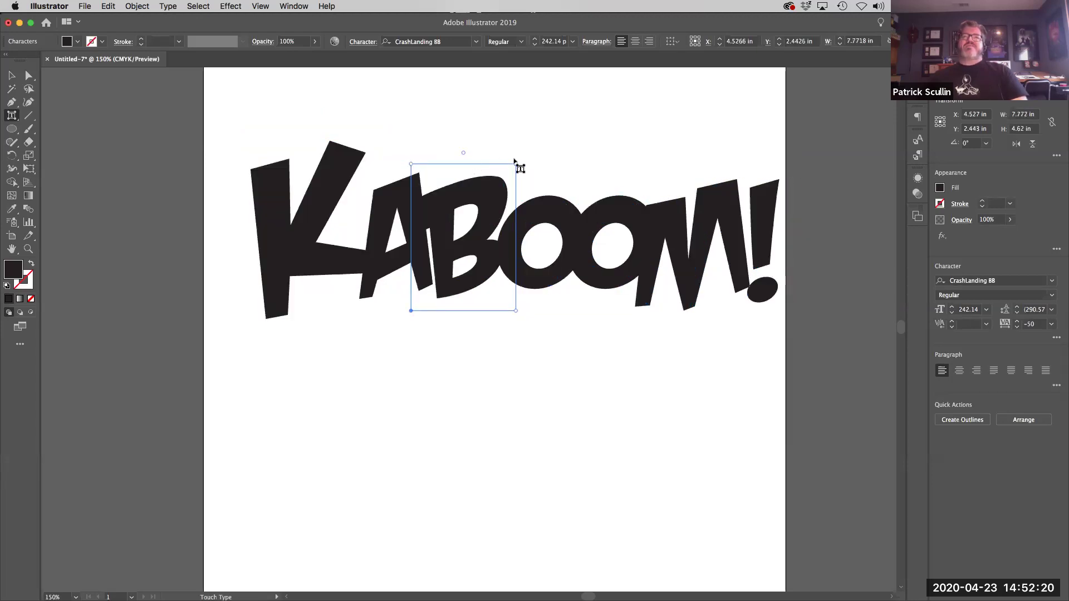
{"action": "left_click_drag", "start_coordinate": [514, 165], "coordinate": [505, 178]}
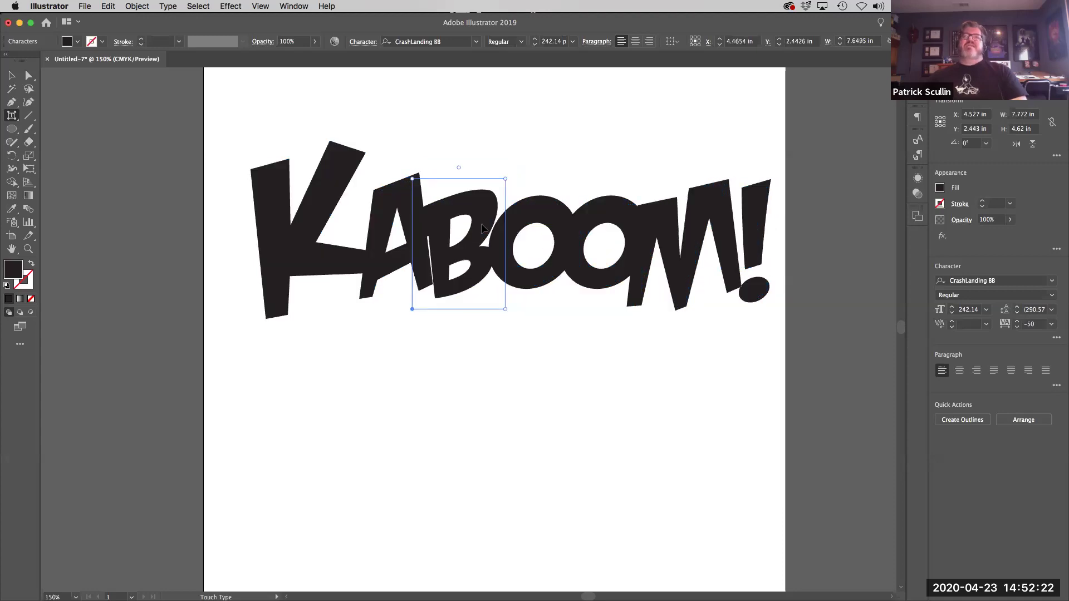
Step: Enlarge both letters O individually, making the second O clearly larger than the first
{"action": "left_click", "coordinate": [527, 286]}
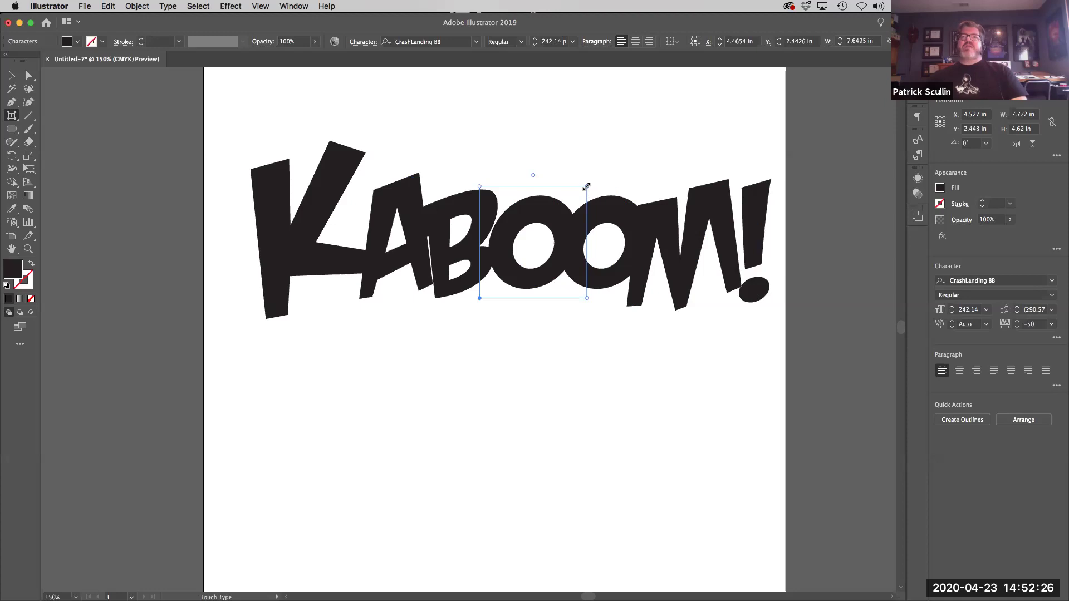
{"action": "left_click_drag", "start_coordinate": [587, 187], "coordinate": [632, 158]}
{"action": "left_click", "coordinate": [646, 212]}
{"action": "left_click_drag", "start_coordinate": [680, 190], "coordinate": [763, 133]}
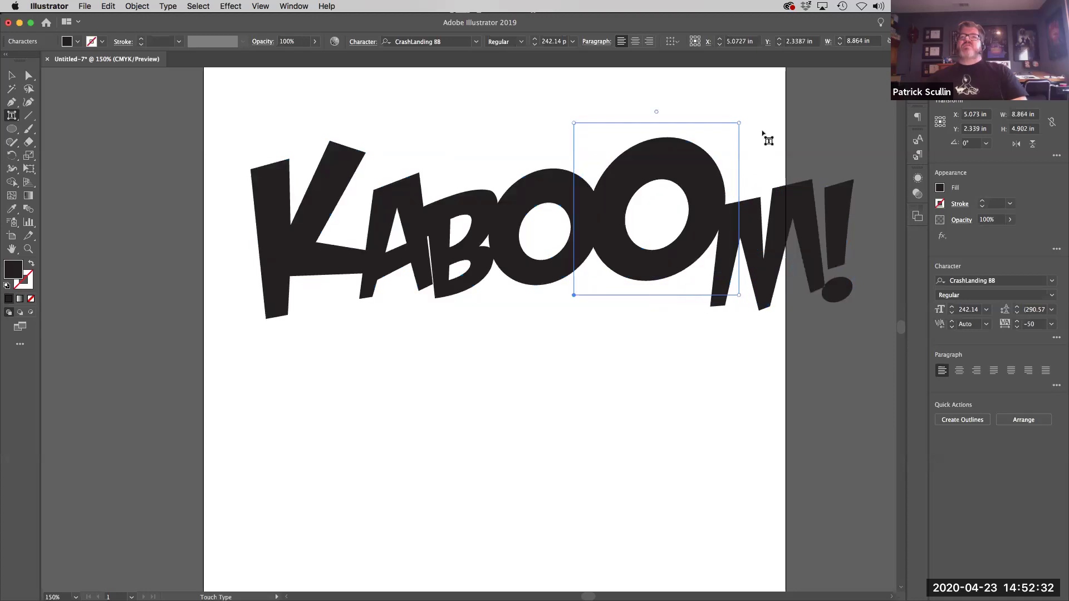
Step: Enlarge the letter M and move it up and left so it sits against the second O
{"action": "left_click", "coordinate": [789, 228]}
{"action": "left_click_drag", "start_coordinate": [836, 166], "coordinate": [852, 111]}
{"action": "left_click_drag", "start_coordinate": [791, 218], "coordinate": [780, 186]}
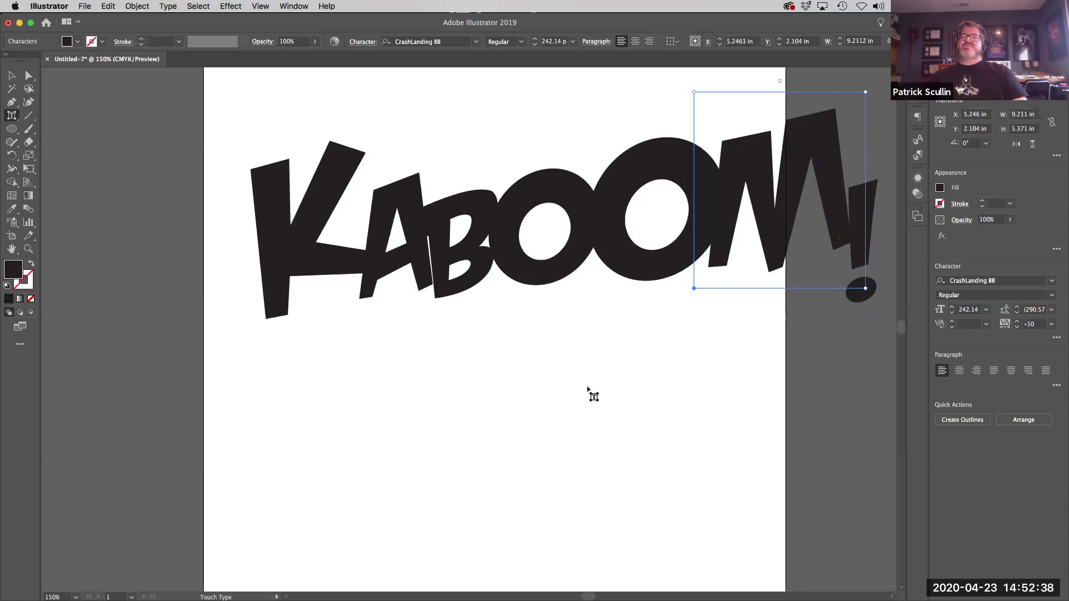
Step: Enlarge the letter M a little more and move it slightly down beside the second O
{"action": "left_click", "coordinate": [613, 371]}
{"action": "left_click_drag", "start_coordinate": [617, 361], "coordinate": [719, 291]}
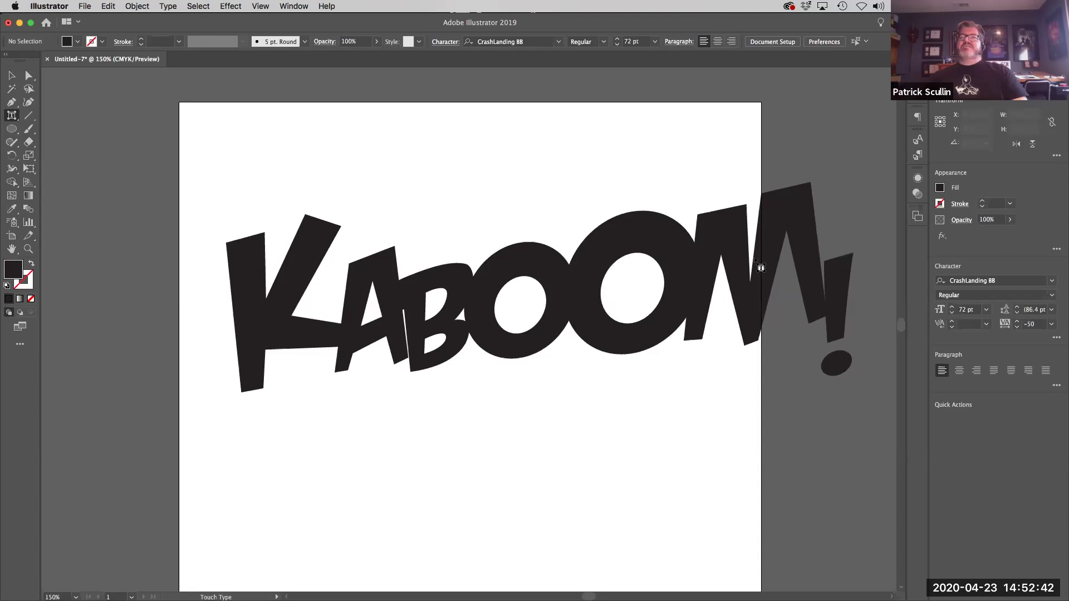
{"action": "left_click", "coordinate": [715, 290]}
{"action": "left_click_drag", "start_coordinate": [856, 149], "coordinate": [868, 135]}
{"action": "left_click_drag", "start_coordinate": [821, 238], "coordinate": [823, 252]}
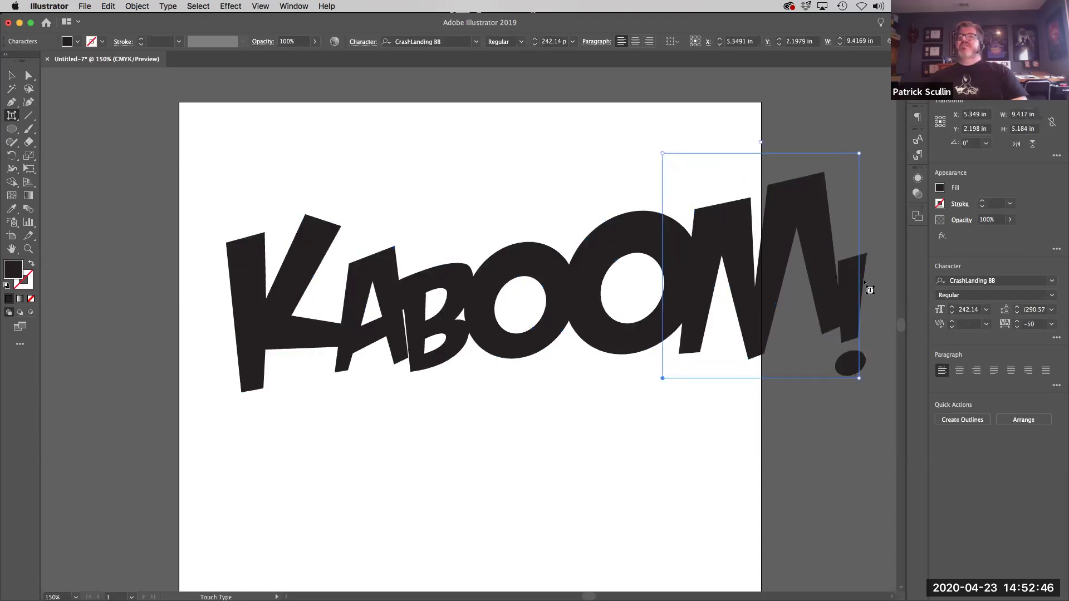
Step: Raise the exclamation mark beside the M's upper half and rotate it slightly clockwise
{"action": "left_click", "coordinate": [859, 279]}
{"action": "left_click_drag", "start_coordinate": [861, 269], "coordinate": [860, 206]}
{"action": "left_click_drag", "start_coordinate": [862, 161], "coordinate": [872, 163]}
{"action": "left_click_drag", "start_coordinate": [845, 249], "coordinate": [854, 248]}
Step: Tilt the letter A slightly clockwise and shift the B up and left so it sits close to the A
{"action": "left_click", "coordinate": [424, 302]}
{"action": "left_click_drag", "start_coordinate": [425, 301], "coordinate": [422, 301]}
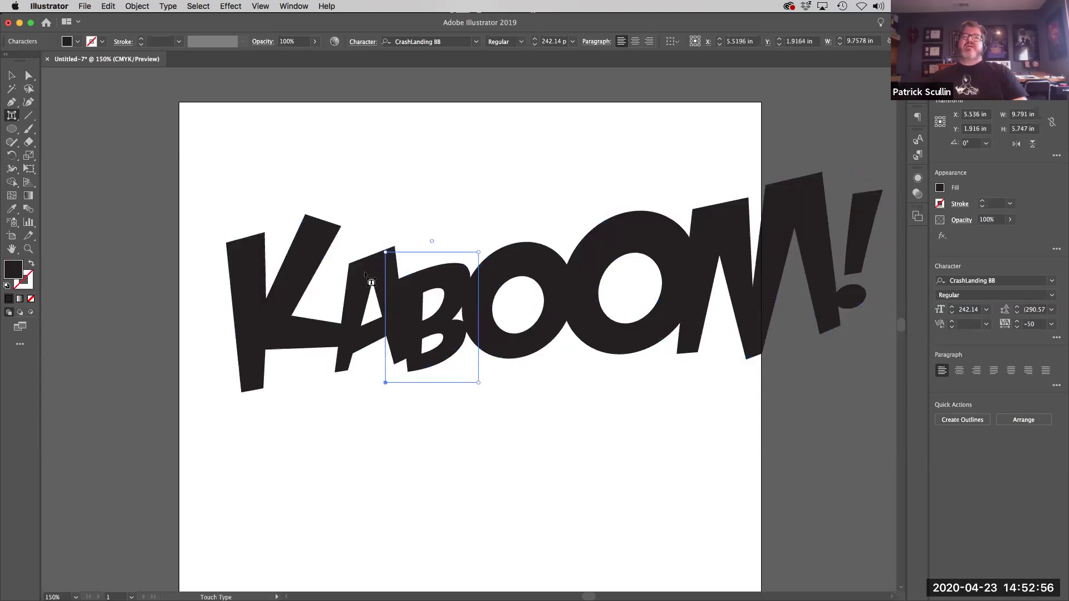
{"action": "left_click", "coordinate": [390, 255]}
{"action": "left_click_drag", "start_coordinate": [370, 221], "coordinate": [378, 224]}
{"action": "left_click", "coordinate": [452, 292]}
{"action": "left_click_drag", "start_coordinate": [452, 292], "coordinate": [440, 286]}
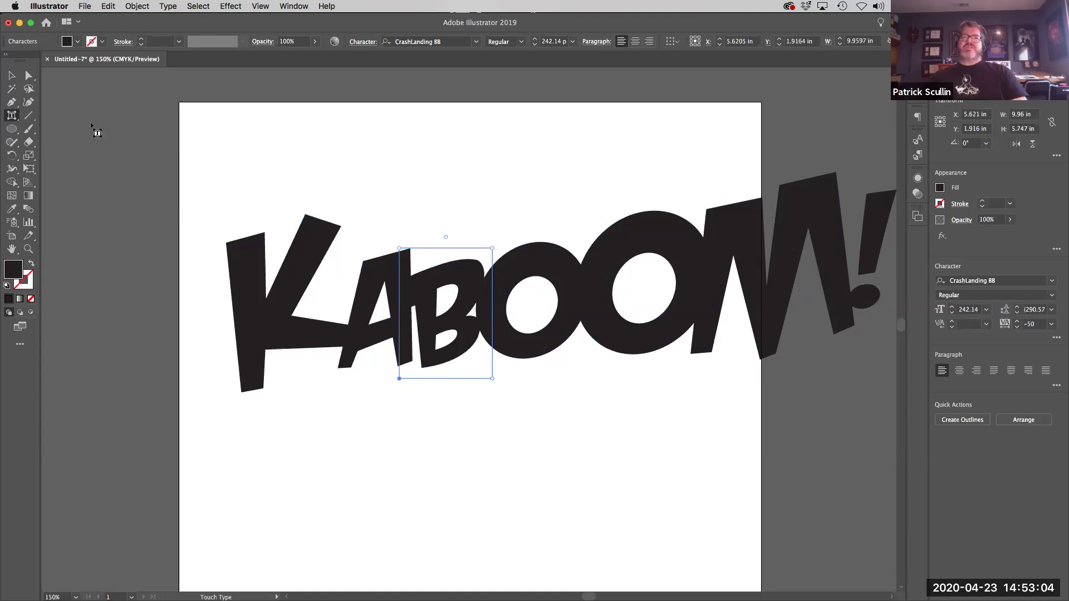
Step: Scale the whole KABOOM! text down to about 7.7 in wide and position it inside the artboard's width
{"action": "left_click", "coordinate": [11, 75]}
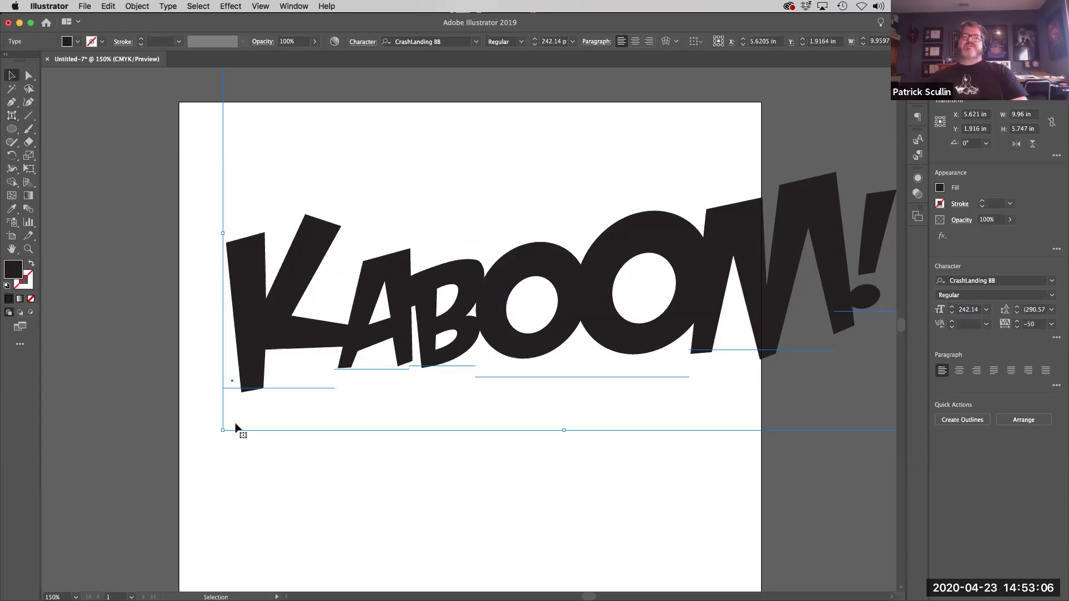
{"action": "left_click_drag", "start_coordinate": [225, 433], "coordinate": [325, 370]}
{"action": "left_click_drag", "start_coordinate": [565, 310], "coordinate": [428, 361]}
{"action": "left_click_drag", "start_coordinate": [775, 89], "coordinate": [725, 119]}
{"action": "left_click_drag", "start_coordinate": [477, 325], "coordinate": [494, 303]}
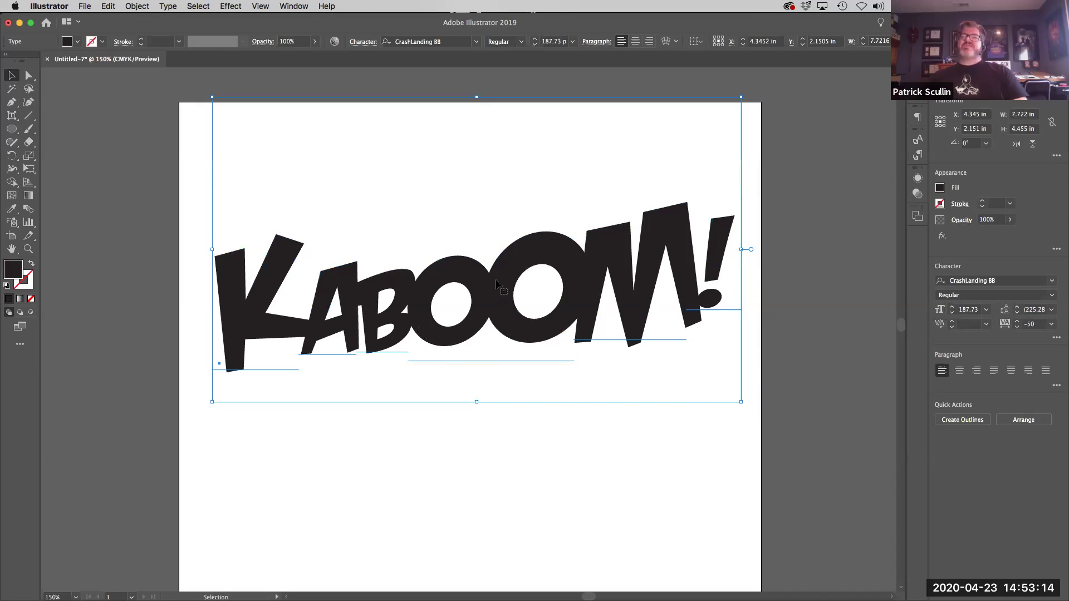
Step: Nudge the exclamation mark left and the K slightly right, and move the A down and left with the Touch Type tool
{"action": "left_click", "coordinate": [10, 115]}
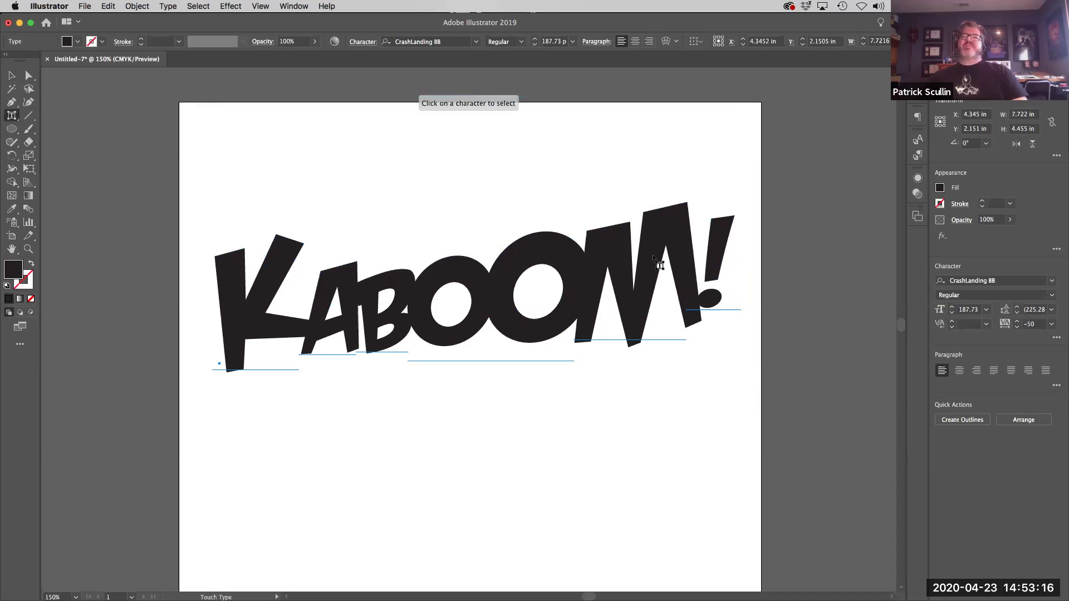
{"action": "left_click", "coordinate": [712, 252]}
{"action": "left_click_drag", "start_coordinate": [712, 250], "coordinate": [711, 251]}
{"action": "left_click", "coordinate": [245, 310]}
{"action": "left_click_drag", "start_coordinate": [245, 310], "coordinate": [249, 311]}
{"action": "left_click_drag", "start_coordinate": [354, 283], "coordinate": [345, 290]}
{"action": "left_click", "coordinate": [351, 201]}
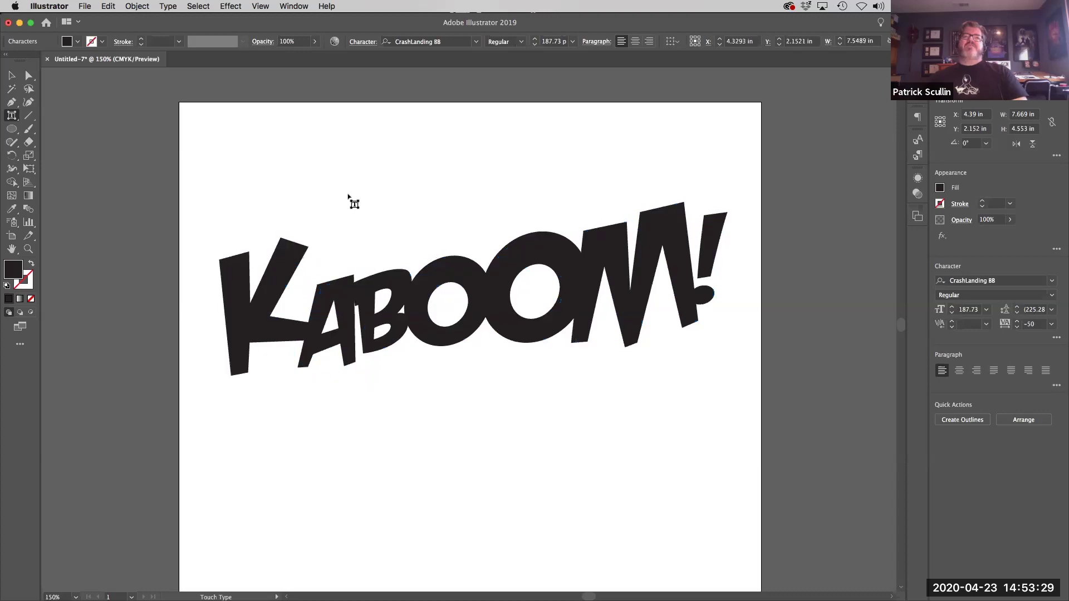
Step: Enlarge the letter M and move the exclamation mark up and right to fit beside it
{"action": "left_click", "coordinate": [612, 266]}
{"action": "left_click_drag", "start_coordinate": [713, 187], "coordinate": [724, 169]}
{"action": "left_click_drag", "start_coordinate": [682, 246], "coordinate": [728, 221]}
{"action": "left_click", "coordinate": [729, 241]}
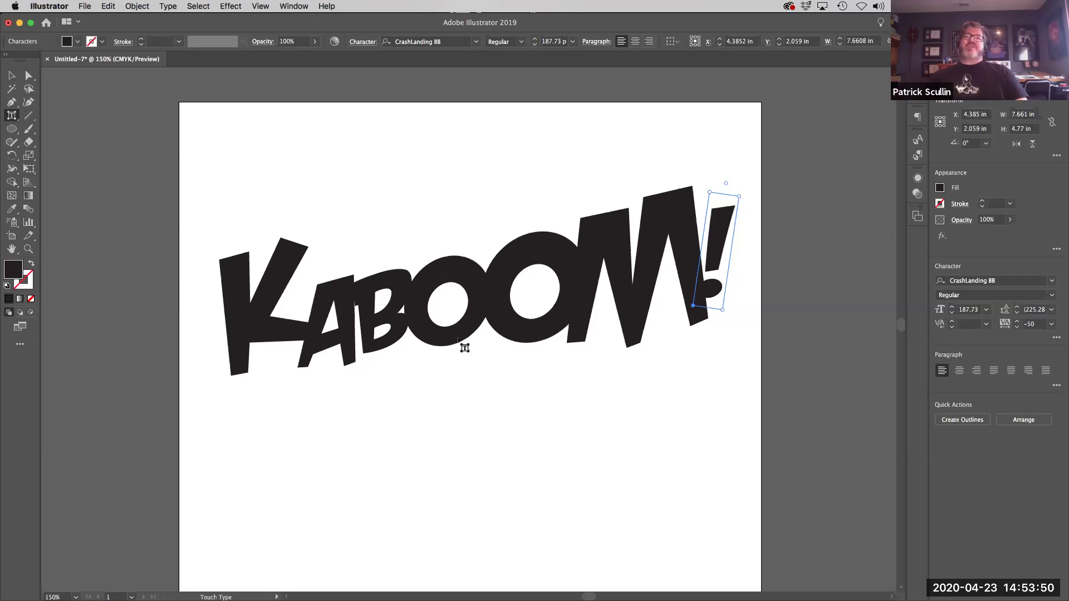
Step: Nudge the letter B slightly left to tighten it against the A
{"action": "double_click", "coordinate": [371, 301]}
{"action": "left_click", "coordinate": [362, 305]}
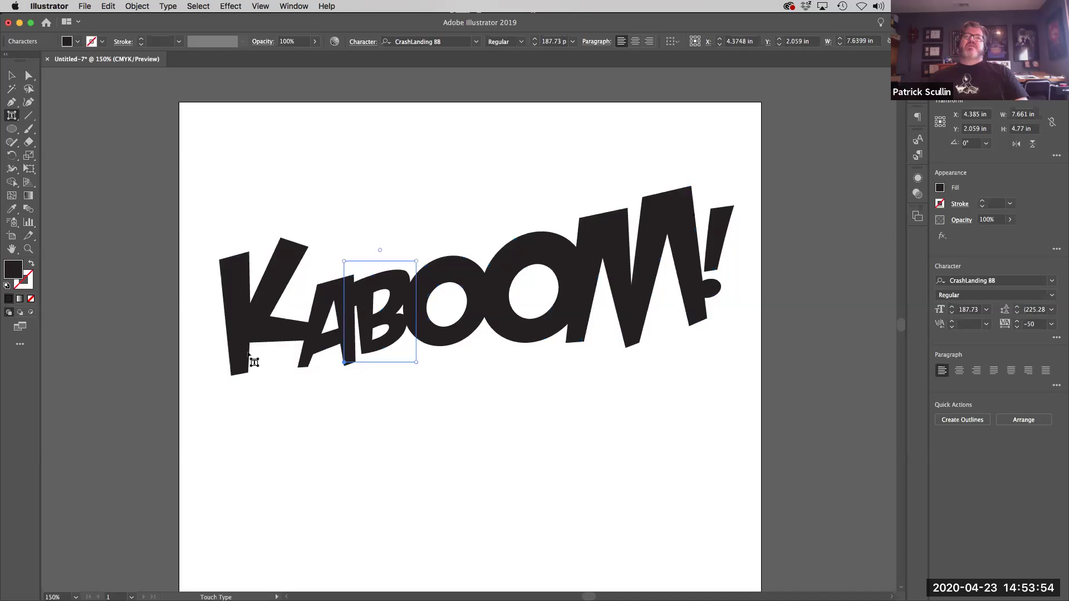
{"action": "key", "text": "Right"}
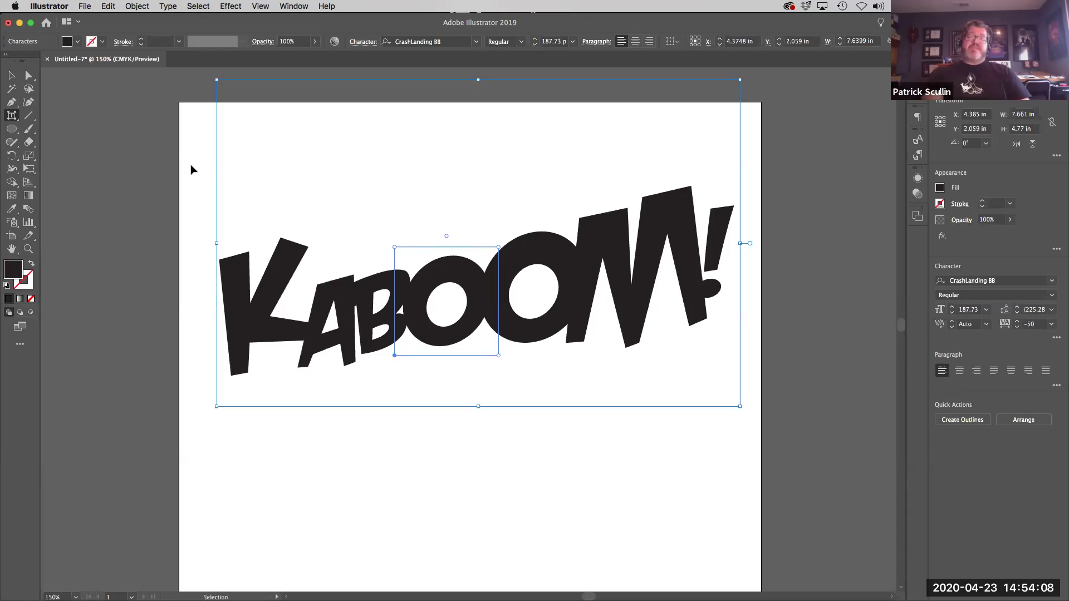
Step: Place a duplicate of the whole KABOOM! text above the artboard as an editable backup
{"action": "key", "text": "super+1"}
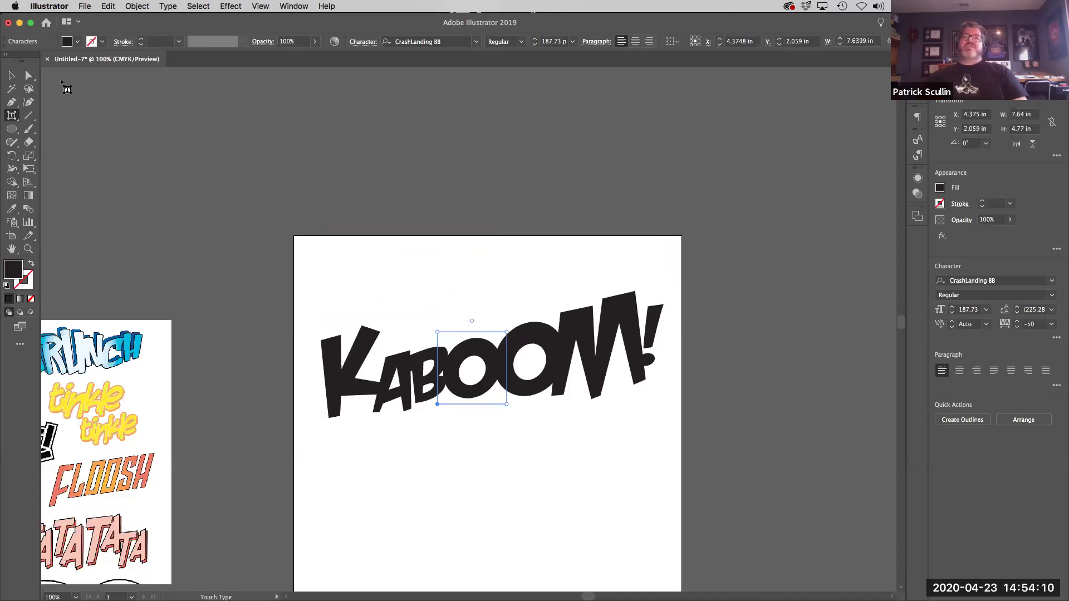
{"action": "left_click", "coordinate": [12, 75]}
{"action": "left_click", "coordinate": [449, 369]}
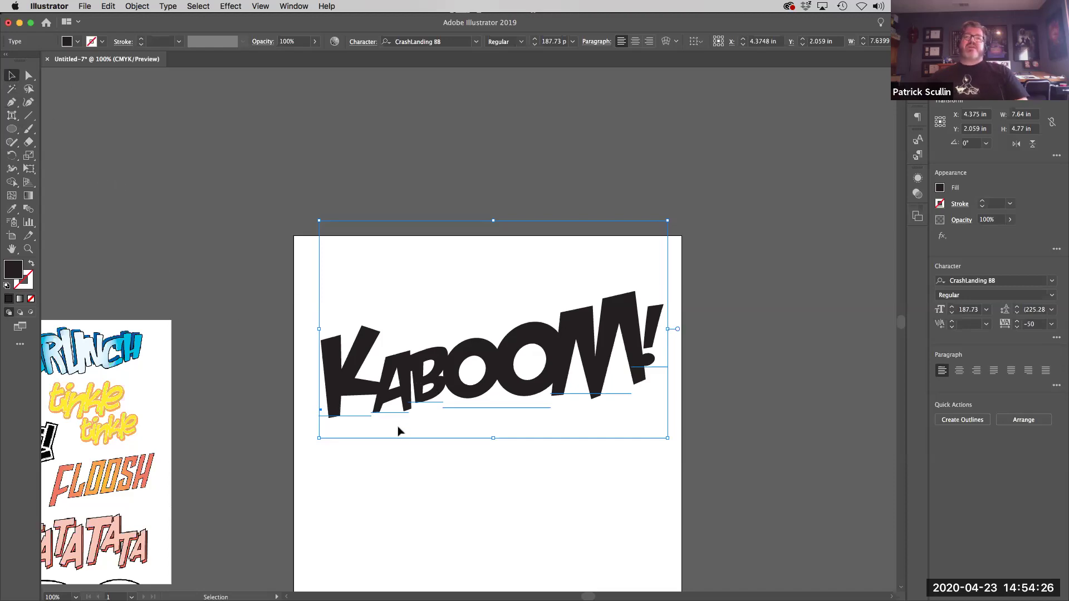
{"action": "left_click_drag", "start_coordinate": [425, 397], "coordinate": [429, 144]}
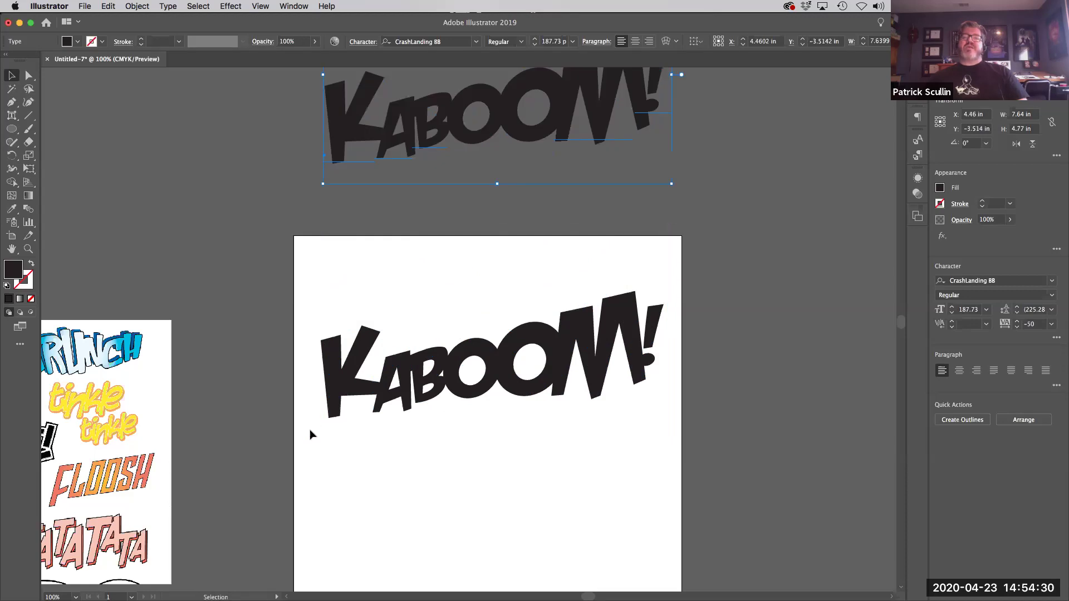
{"action": "key", "text": "super+equal"}
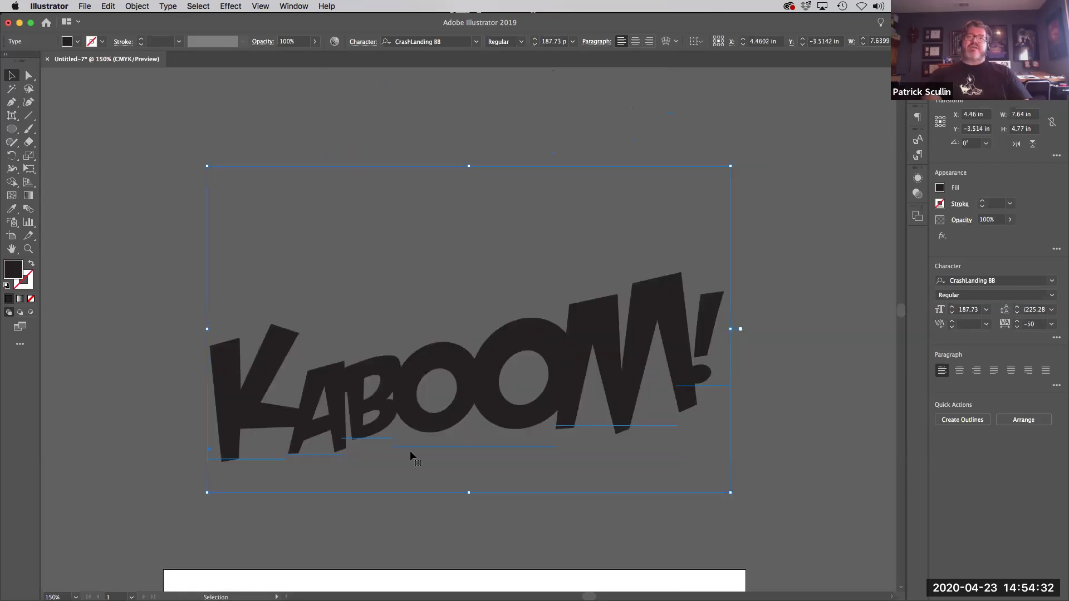
{"action": "left_click", "coordinate": [771, 490]}
Step: Enlarge the exclamation mark of the artboard's KABOOM! text and reposition it close against the M
{"action": "key", "text": "super+0"}
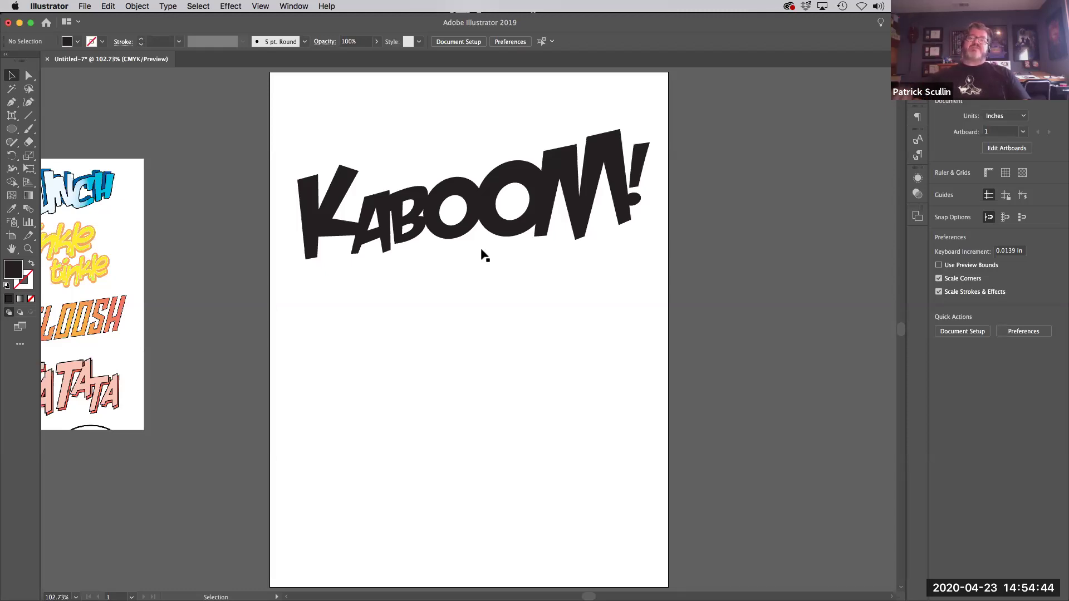
{"action": "key", "text": "super+equal"}
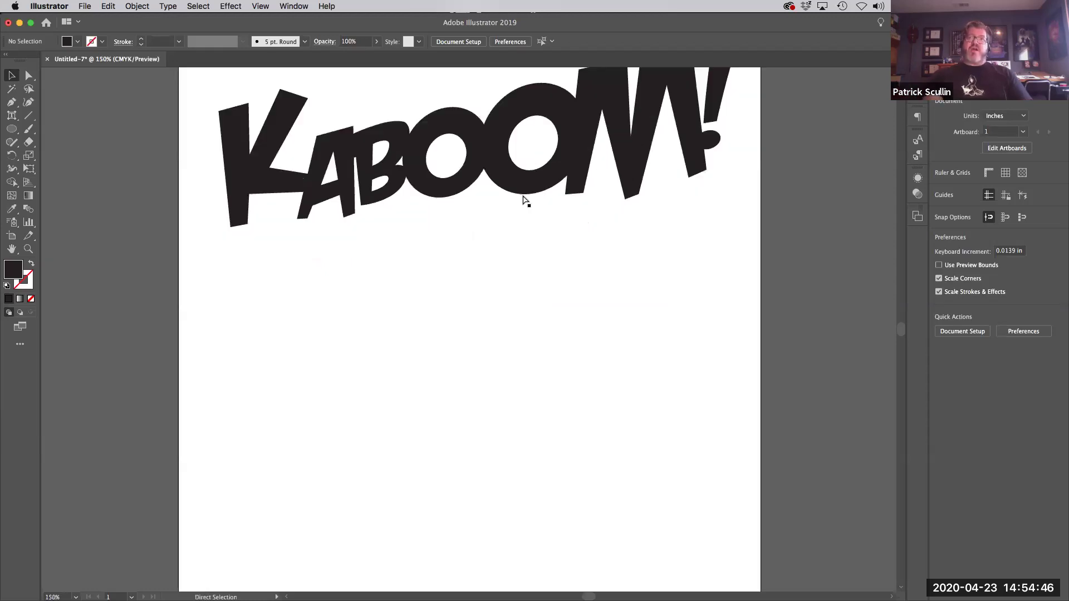
{"action": "scroll", "coordinate": [524, 251], "scroll_direction": "up", "scroll_amount": 5}
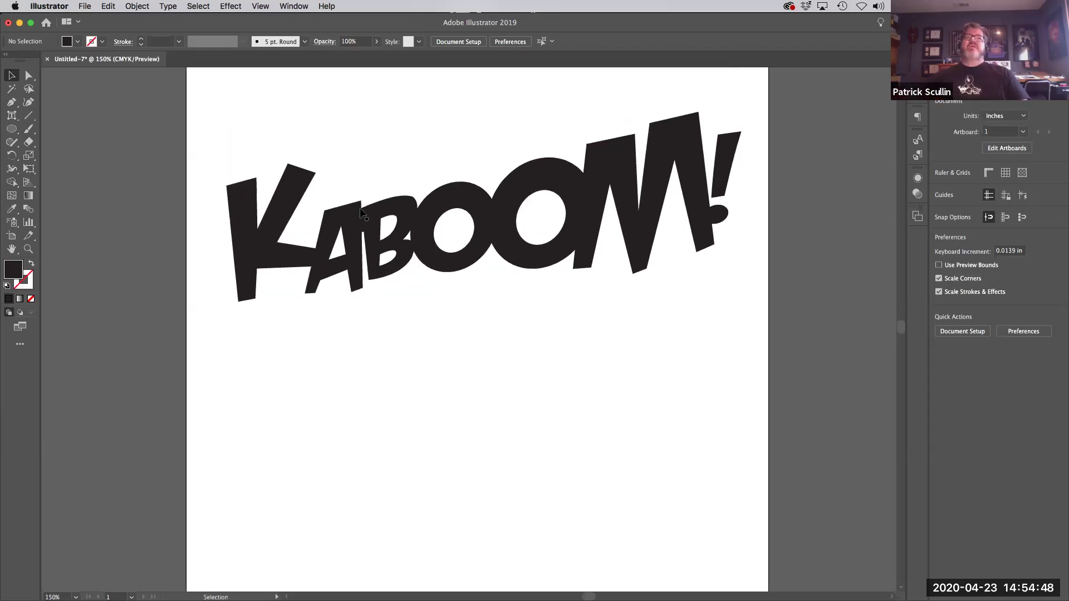
{"action": "left_click", "coordinate": [12, 115]}
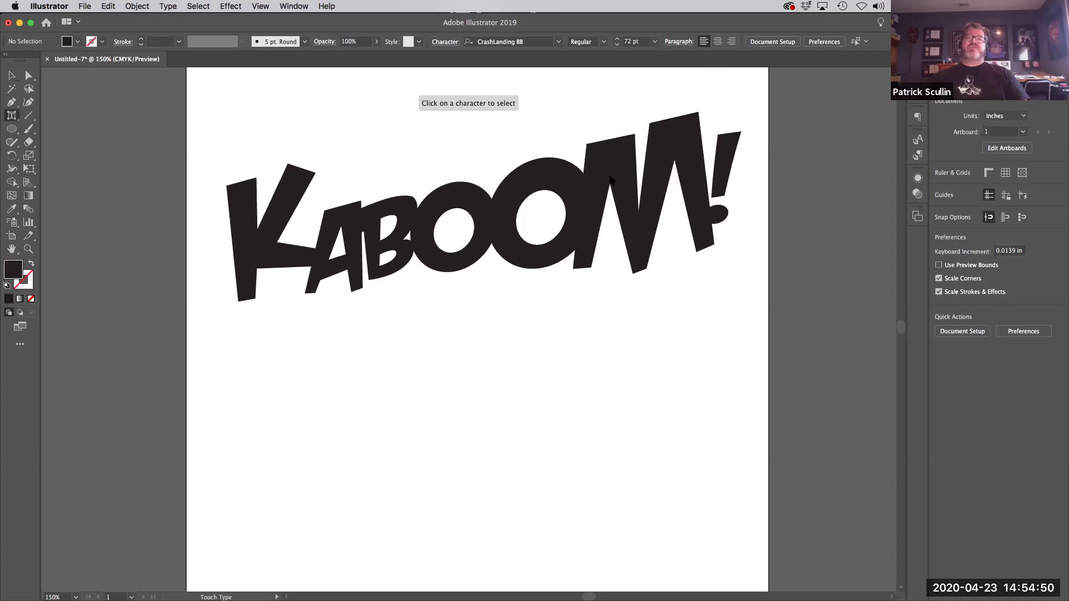
{"action": "left_click", "coordinate": [725, 191]}
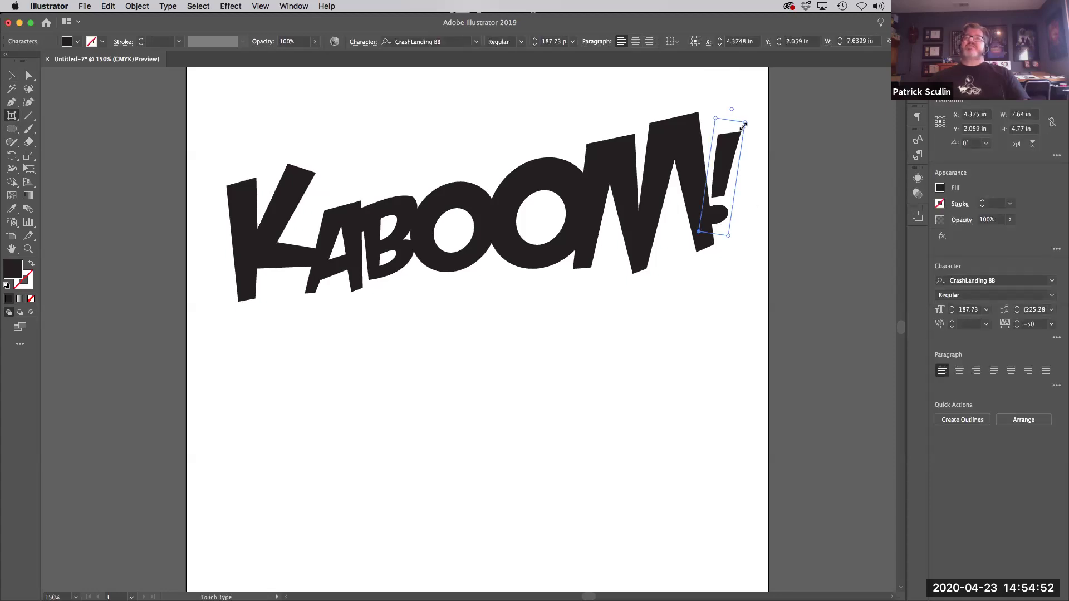
{"action": "left_click_drag", "start_coordinate": [744, 126], "coordinate": [761, 96]}
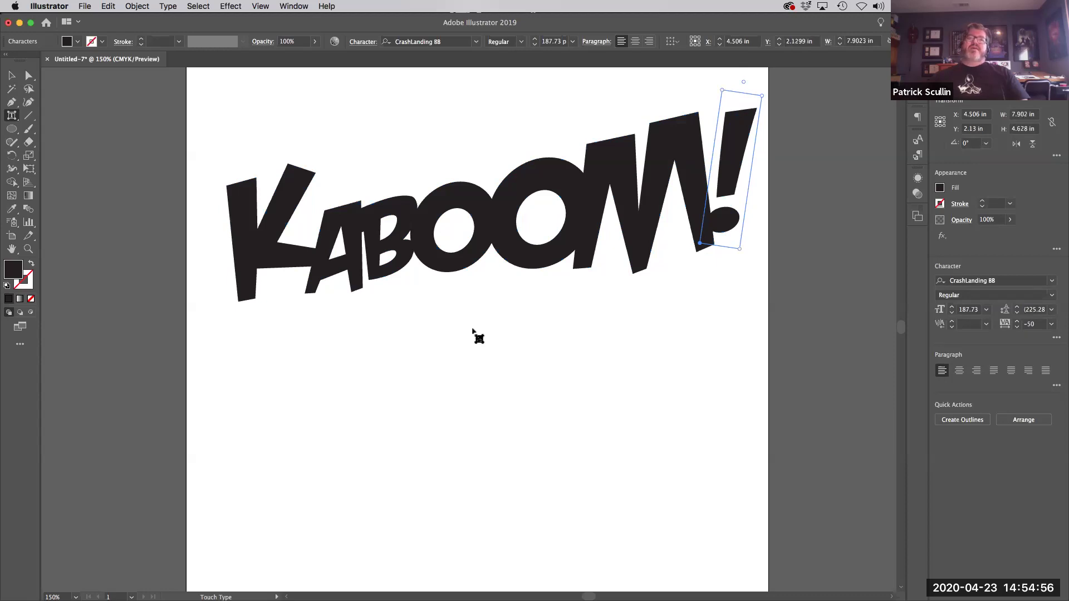
{"action": "mouse_move", "coordinate": [724, 171]}
{"action": "left_mouse_down"}
{"action": "mouse_move", "coordinate": [719, 194]}
{"action": "mouse_move", "coordinate": [733, 175]}
{"action": "left_mouse_up"}
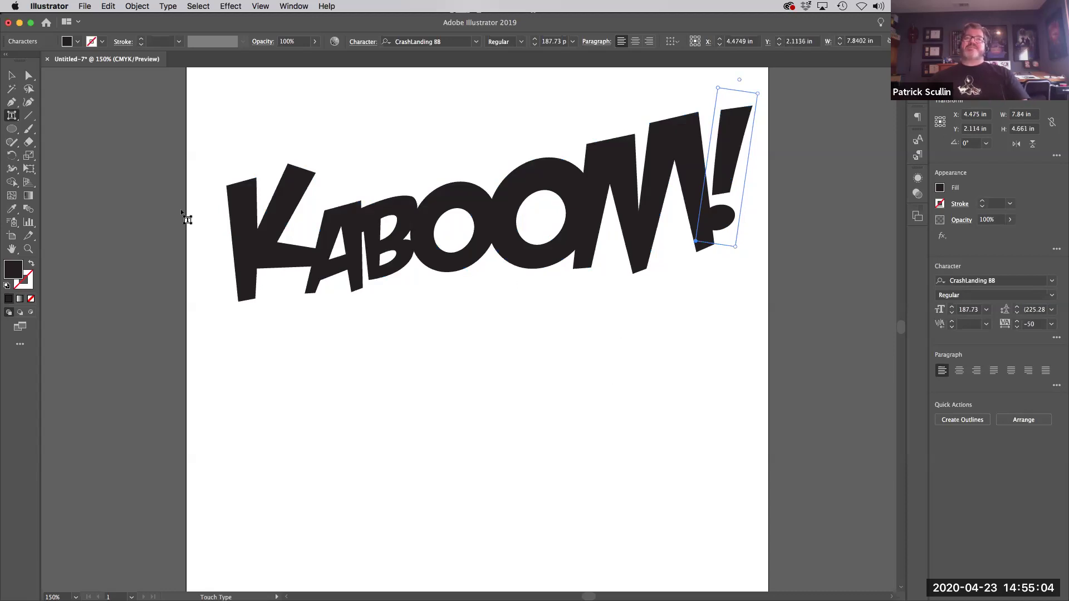
Step: Move the whole KABOOM! text slightly down on the artboard and convert it to outlines
{"action": "left_click", "coordinate": [12, 75]}
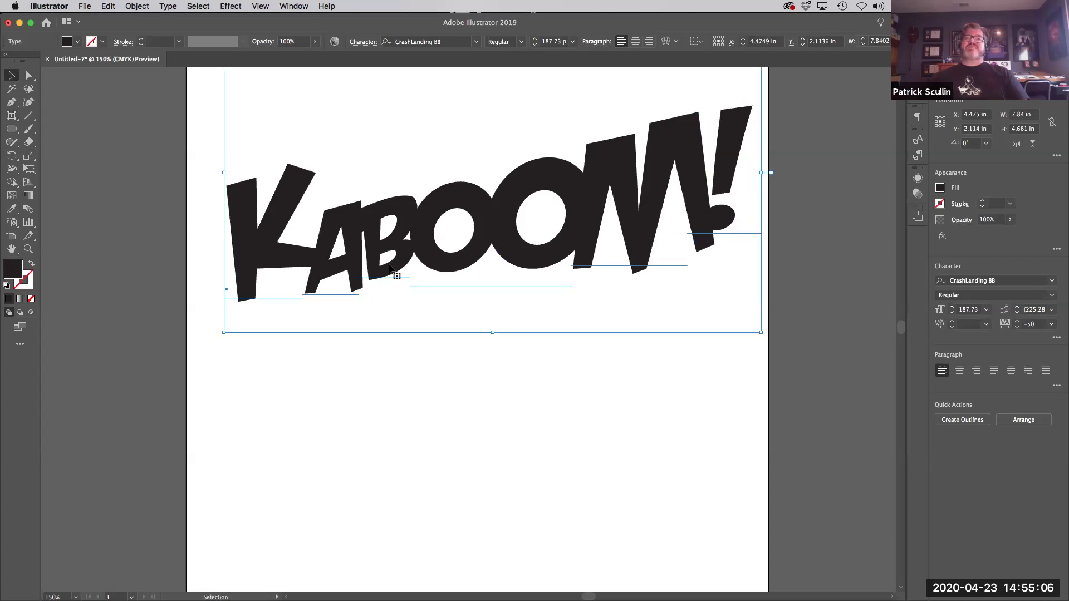
{"action": "left_click_drag", "start_coordinate": [390, 266], "coordinate": [385, 295]}
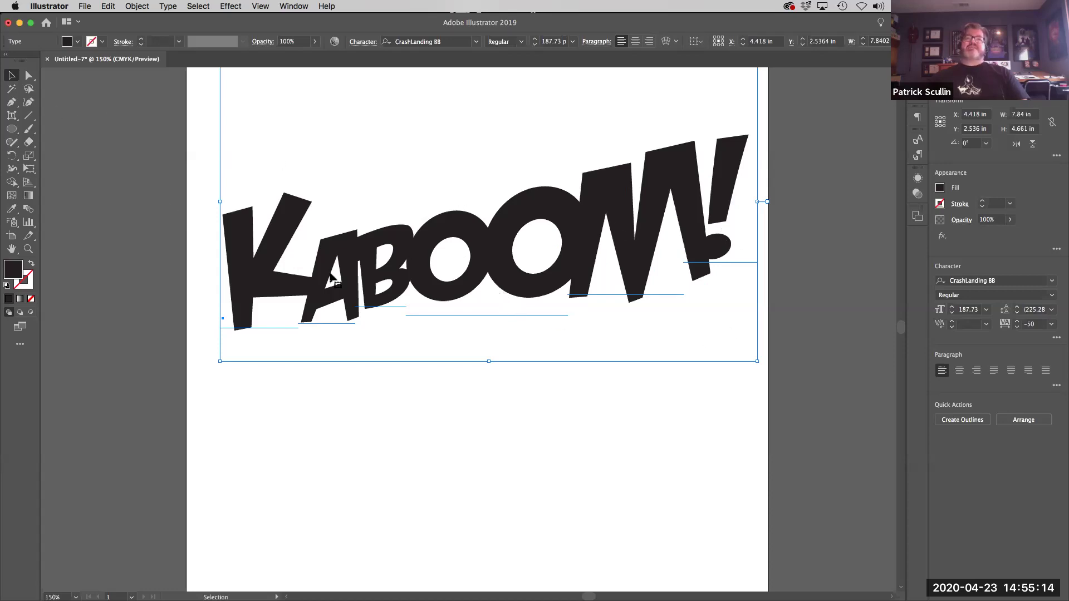
{"action": "left_click", "coordinate": [164, 6]}
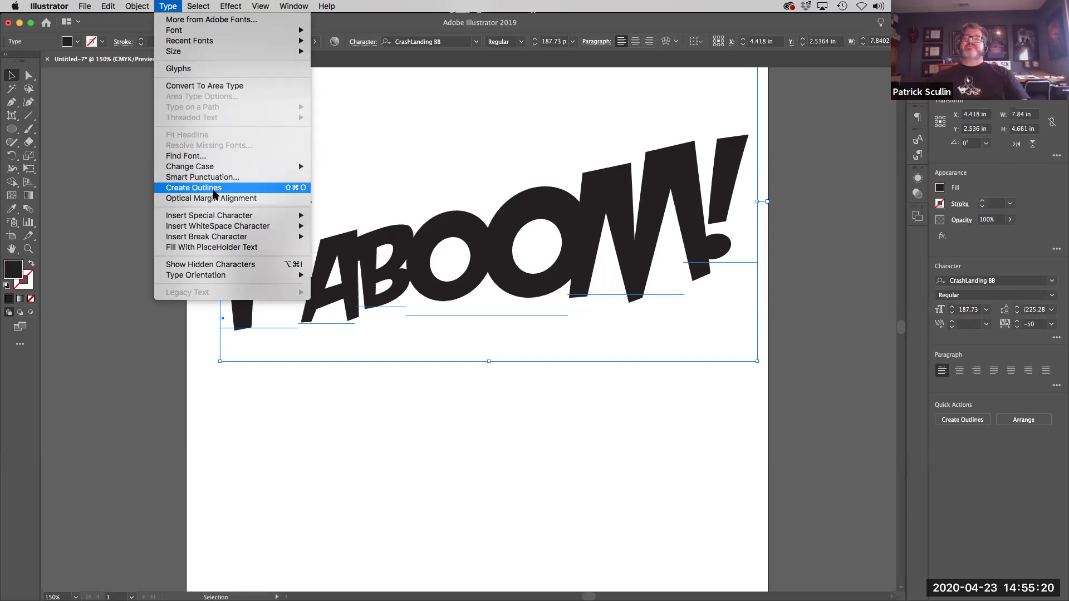
{"action": "left_click", "coordinate": [214, 192]}
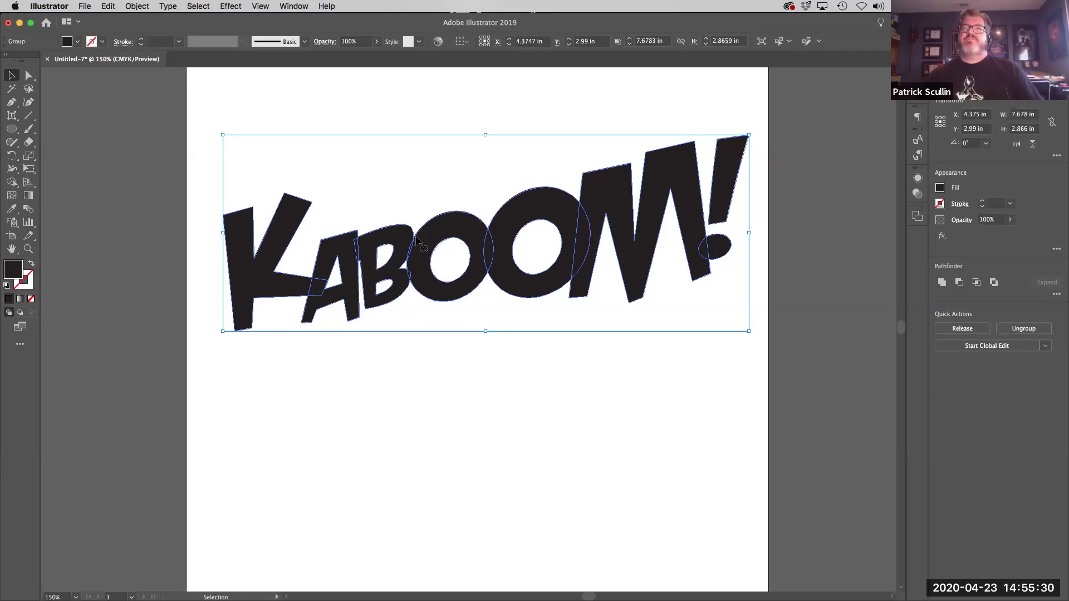
Step: Apply the default white fill and black stroke to the outlined letters to examine their overlaps, and undo the change
{"action": "key", "text": "a"}
{"action": "key", "text": "super+equal"}
{"action": "key", "text": "v"}
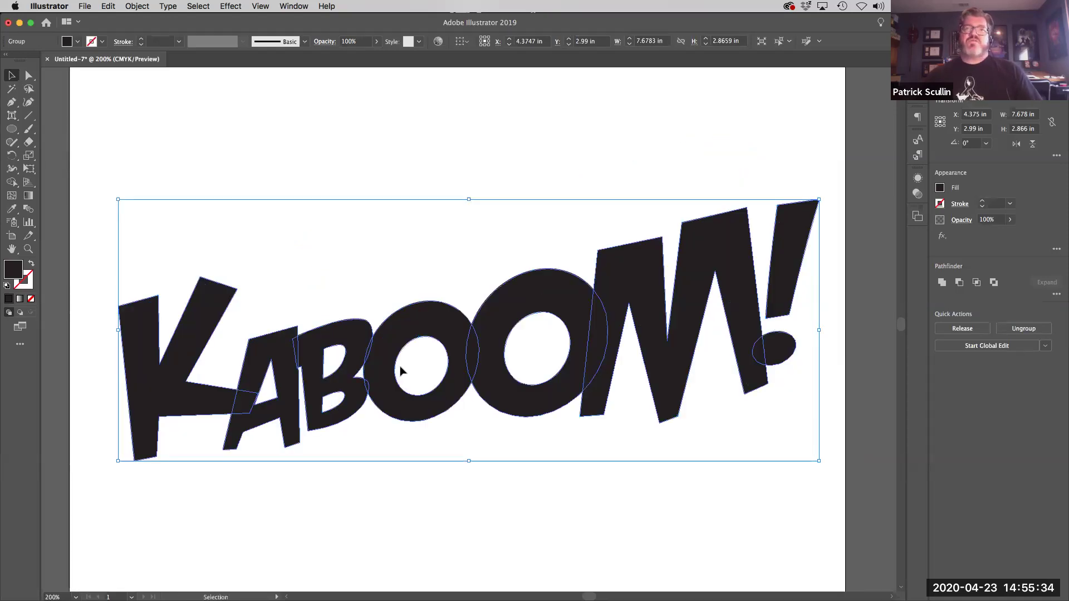
{"action": "left_click_drag", "start_coordinate": [401, 370], "coordinate": [396, 297]}
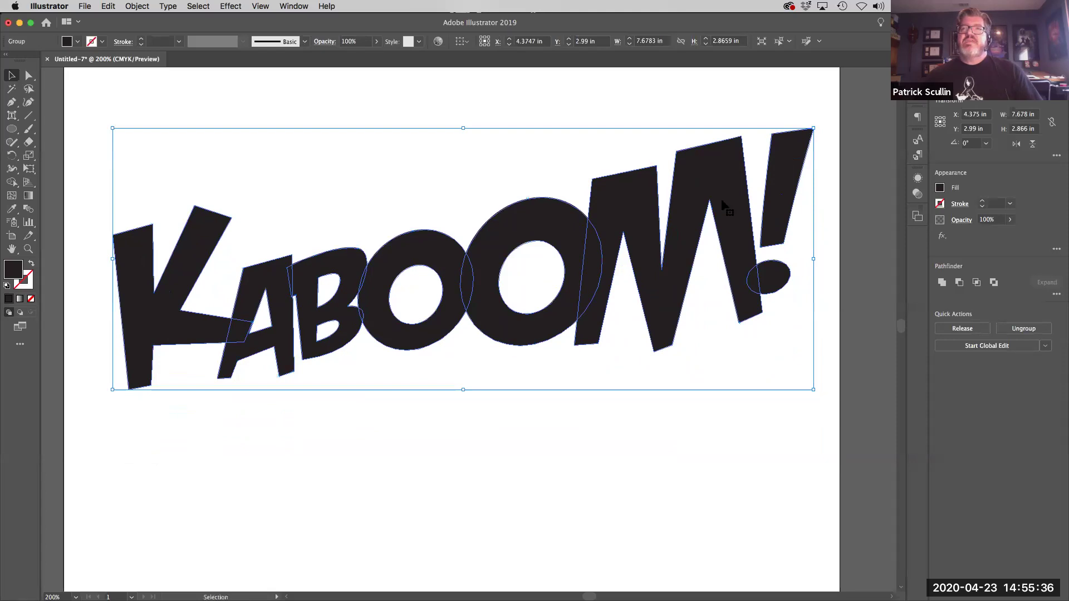
{"action": "left_click", "coordinate": [6, 286]}
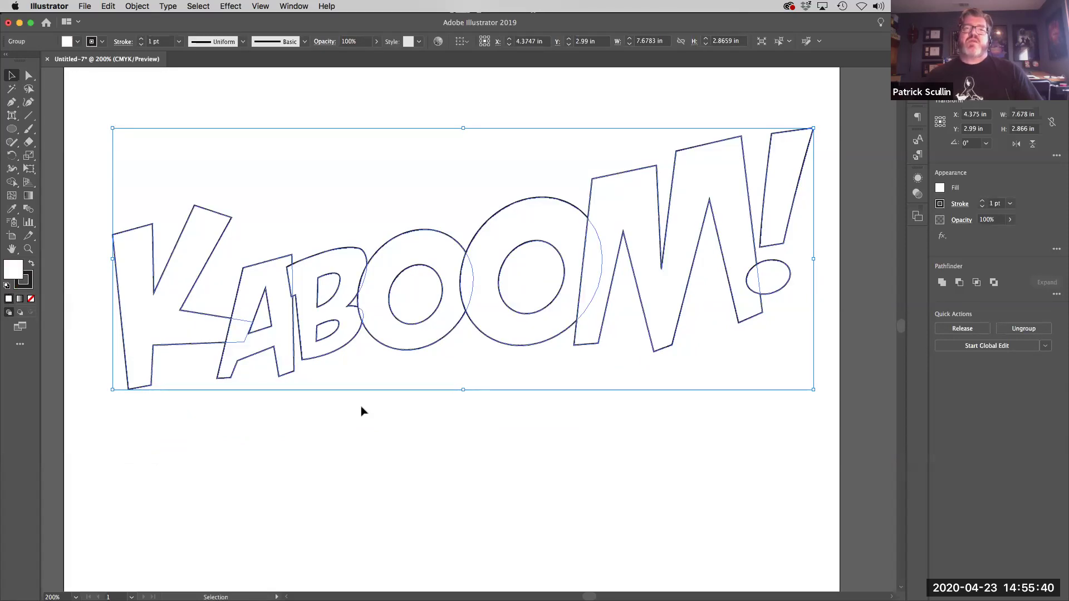
{"action": "key", "text": "a"}
{"action": "left_click", "coordinate": [363, 412]}
{"action": "key", "text": "v"}
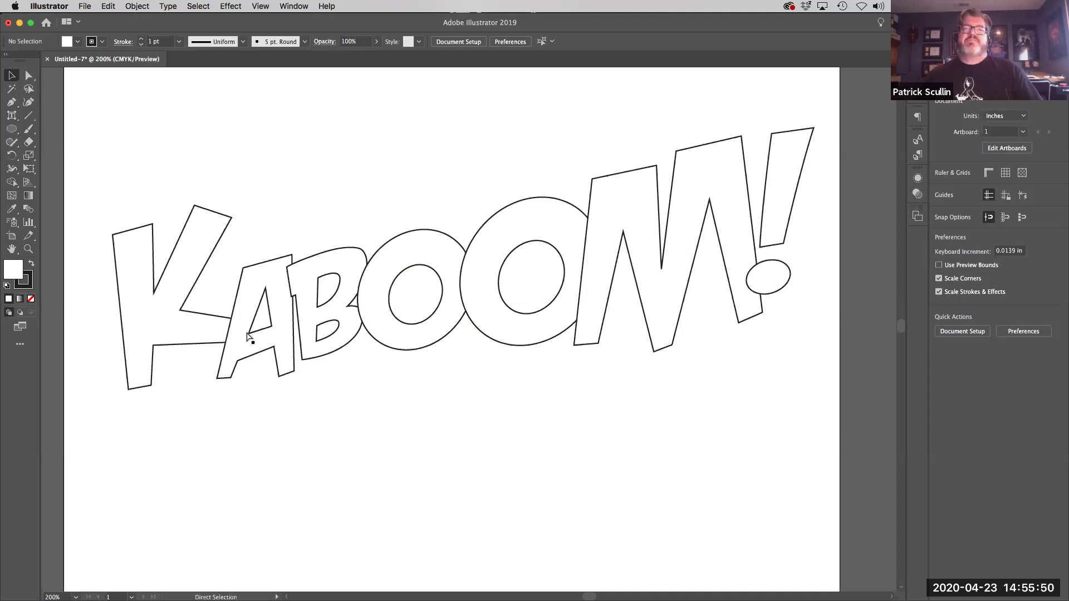
{"action": "key", "text": "super+z"}
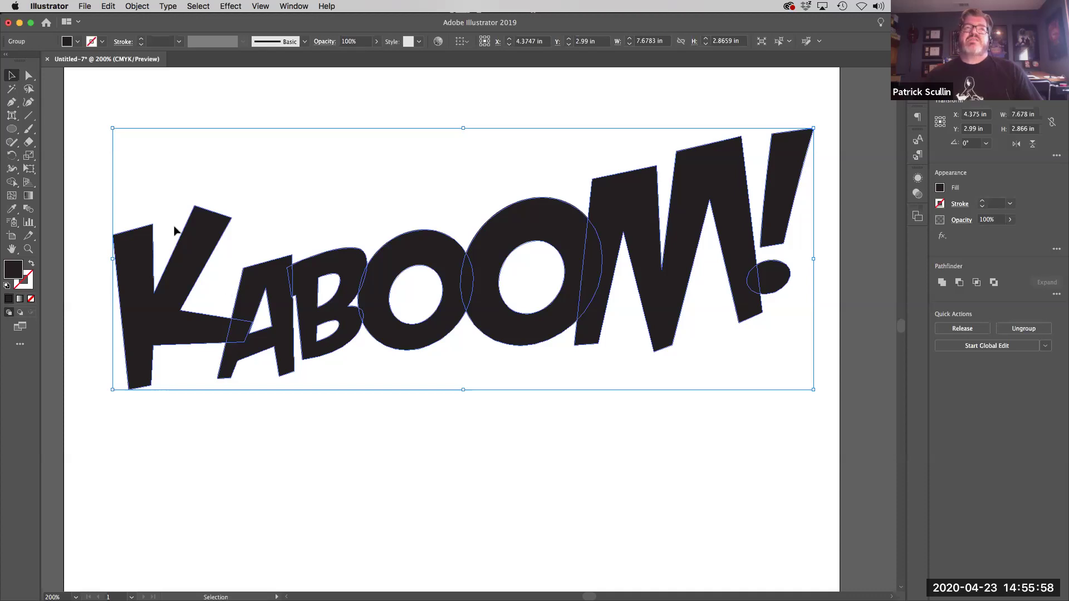
Step: Merge the overlapping outlines of K, A, B and both Os of KABOOM! with the Shape Builder tool
{"action": "left_click", "coordinate": [12, 183]}
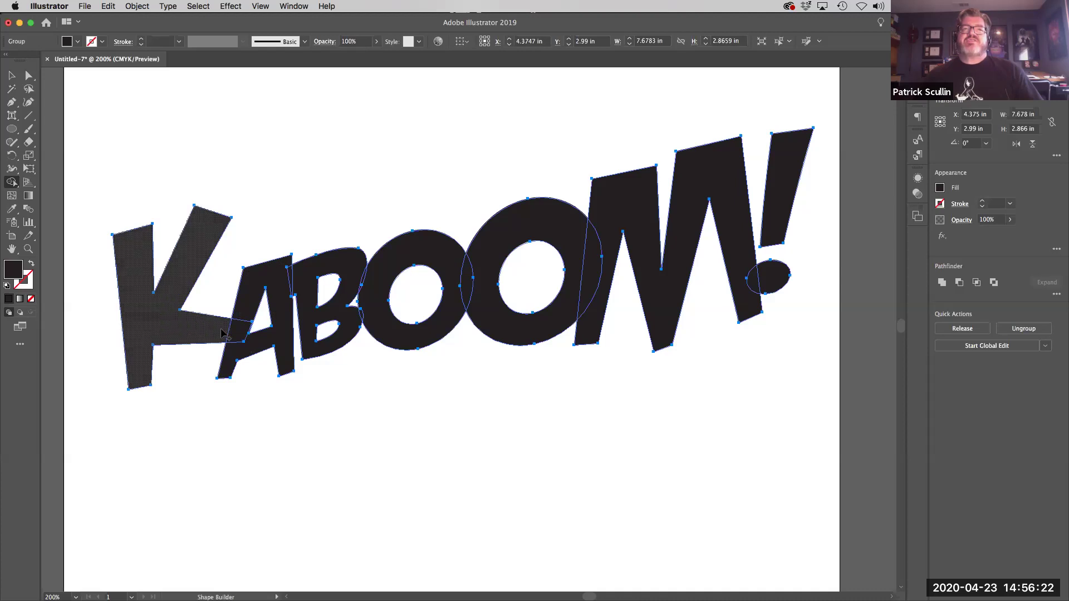
{"action": "left_click_drag", "start_coordinate": [226, 337], "coordinate": [249, 350]}
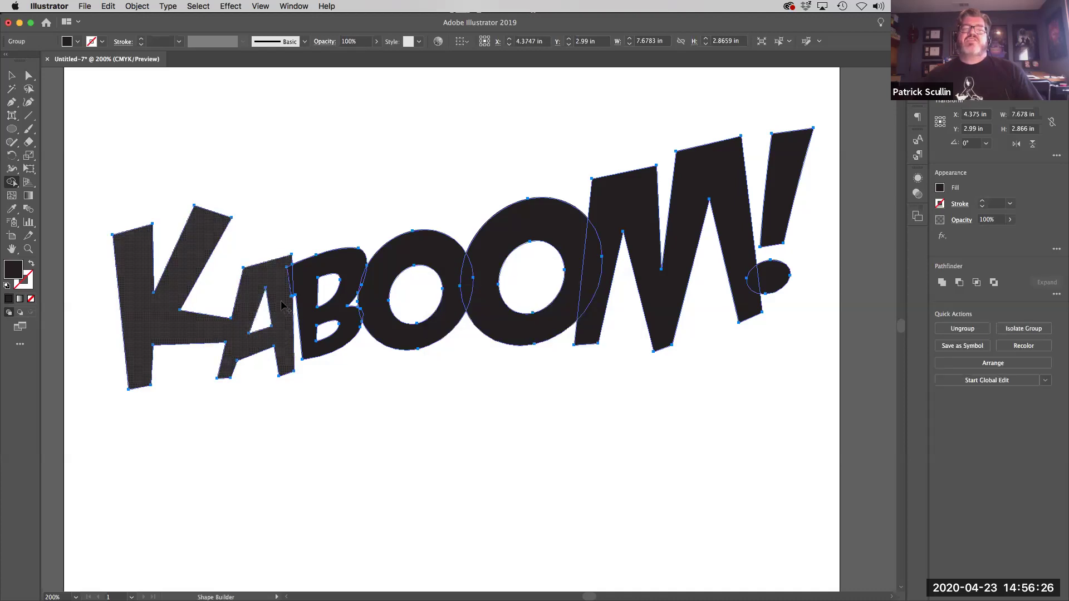
{"action": "mouse_move", "coordinate": [279, 294]}
{"action": "left_mouse_down"}
{"action": "mouse_move", "coordinate": [361, 277]}
{"action": "mouse_move", "coordinate": [379, 289]}
{"action": "mouse_move", "coordinate": [389, 333]}
{"action": "left_mouse_up"}
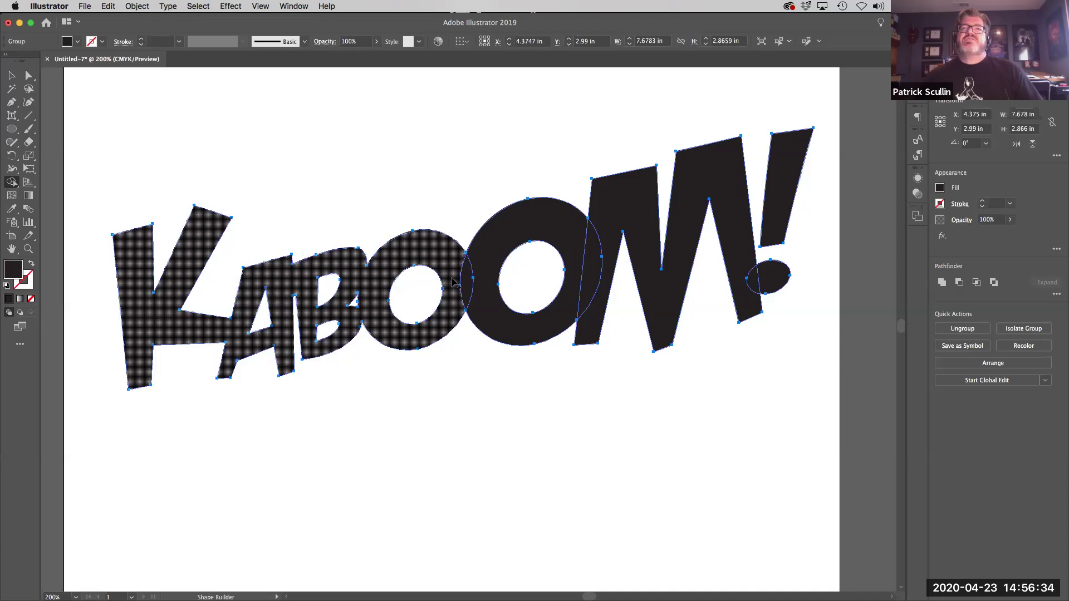
{"action": "mouse_move", "coordinate": [465, 286]}
{"action": "left_mouse_down"}
{"action": "mouse_move", "coordinate": [481, 284]}
{"action": "mouse_move", "coordinate": [469, 289]}
{"action": "left_mouse_up"}
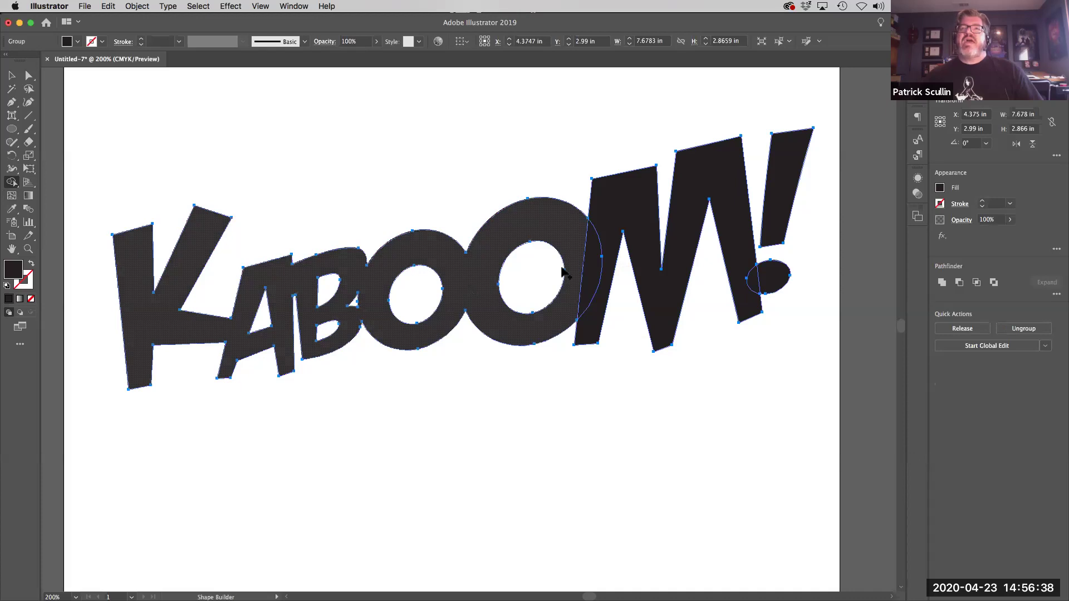
Step: Merge the M and the exclamation mark's dot into the lettering with Shape Builder, keeping the second O's hole open
{"action": "mouse_move", "coordinate": [614, 261]}
{"action": "left_mouse_down"}
{"action": "mouse_move", "coordinate": [559, 272]}
{"action": "mouse_move", "coordinate": [538, 306]}
{"action": "left_mouse_up"}
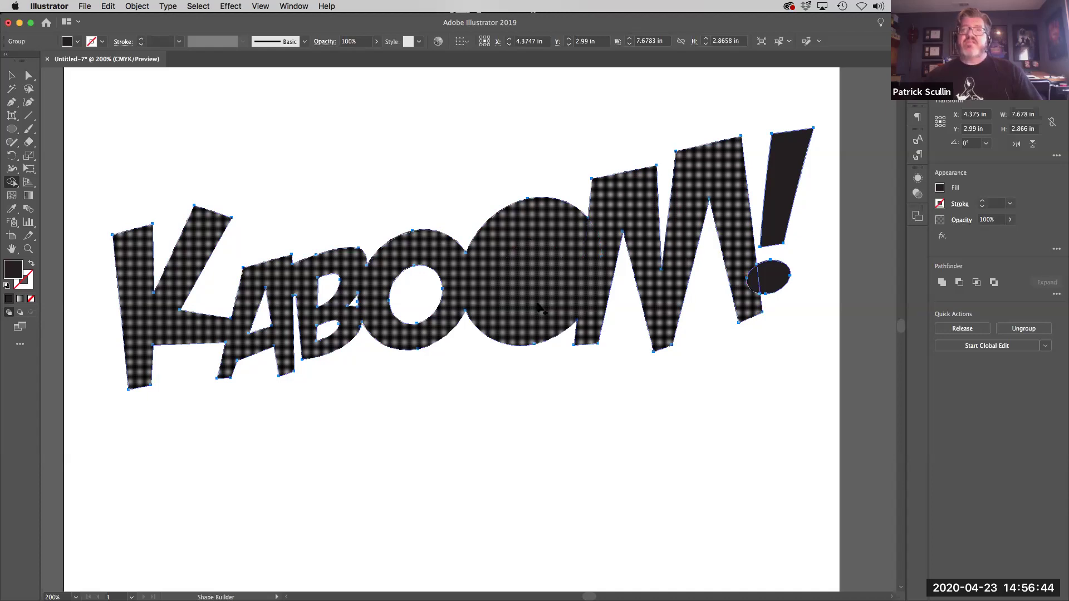
{"action": "key", "text": "super+z"}
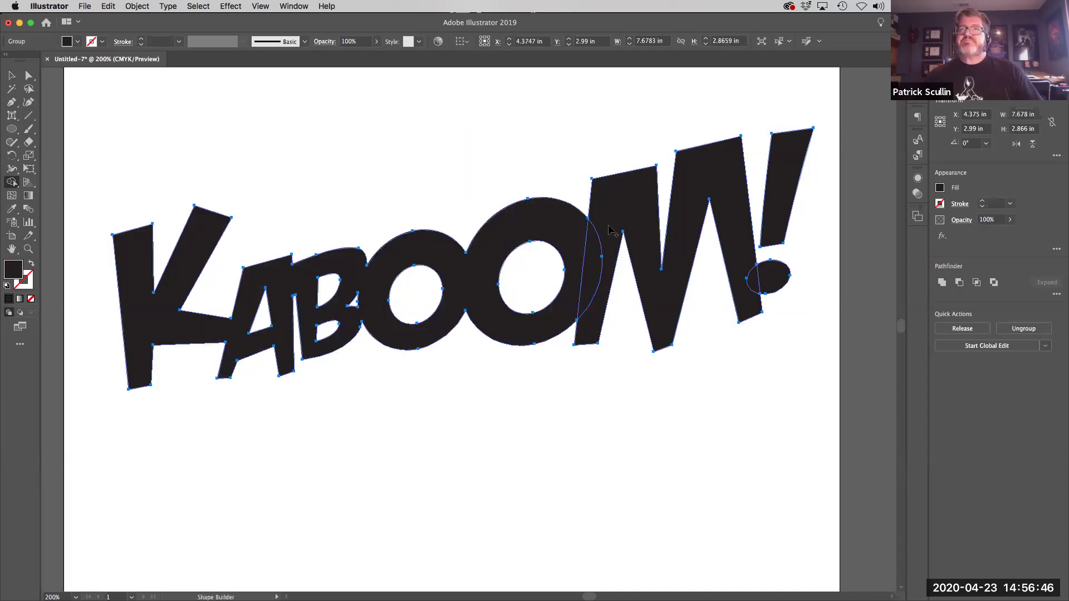
{"action": "left_click_drag", "start_coordinate": [611, 223], "coordinate": [584, 238]}
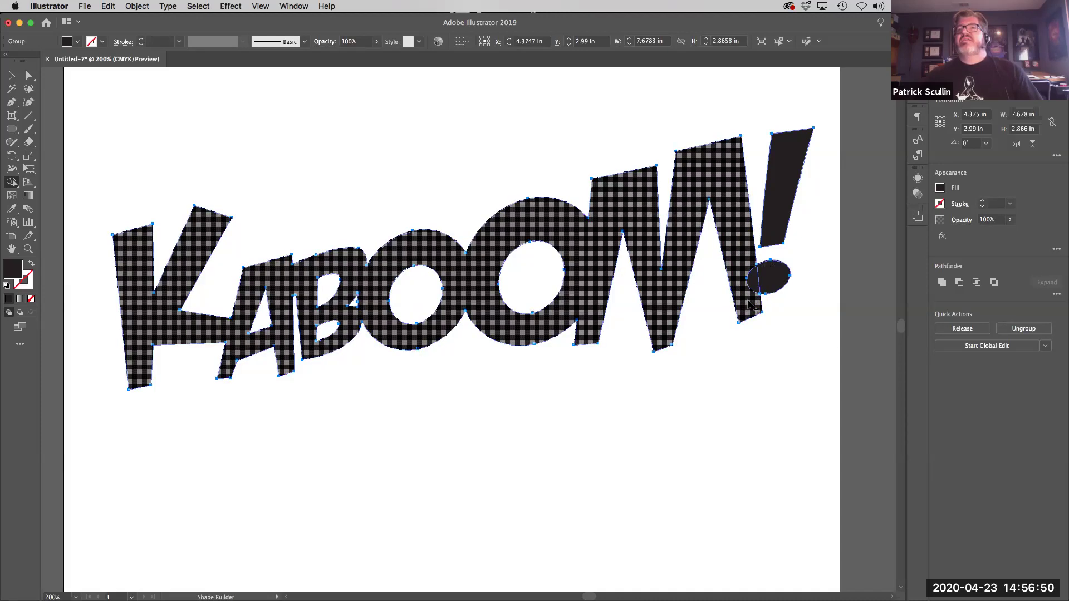
{"action": "left_click_drag", "start_coordinate": [764, 285], "coordinate": [753, 290]}
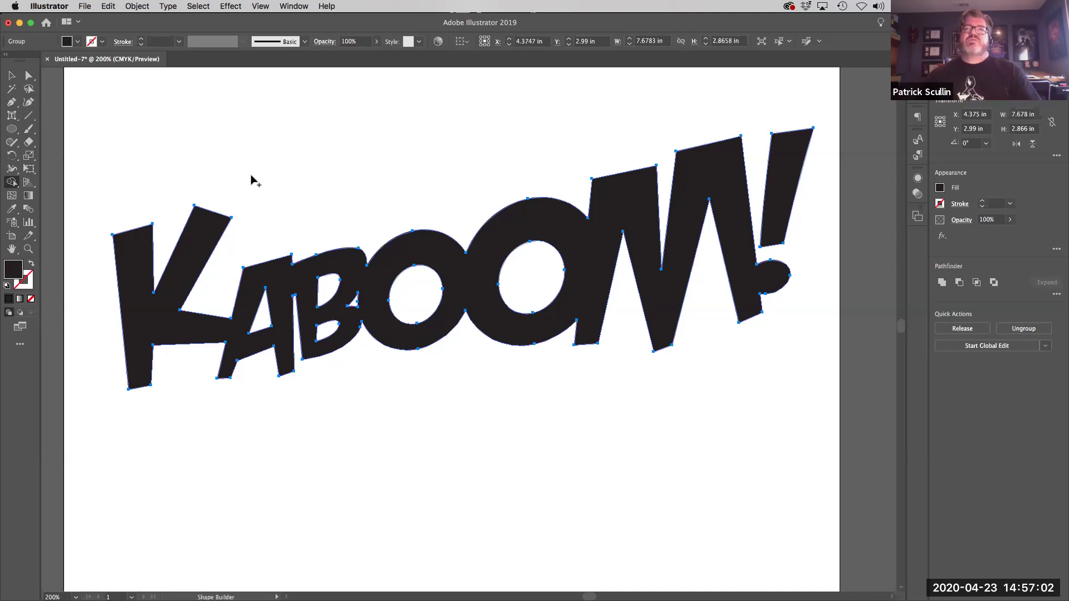
{"action": "left_click", "coordinate": [11, 75]}
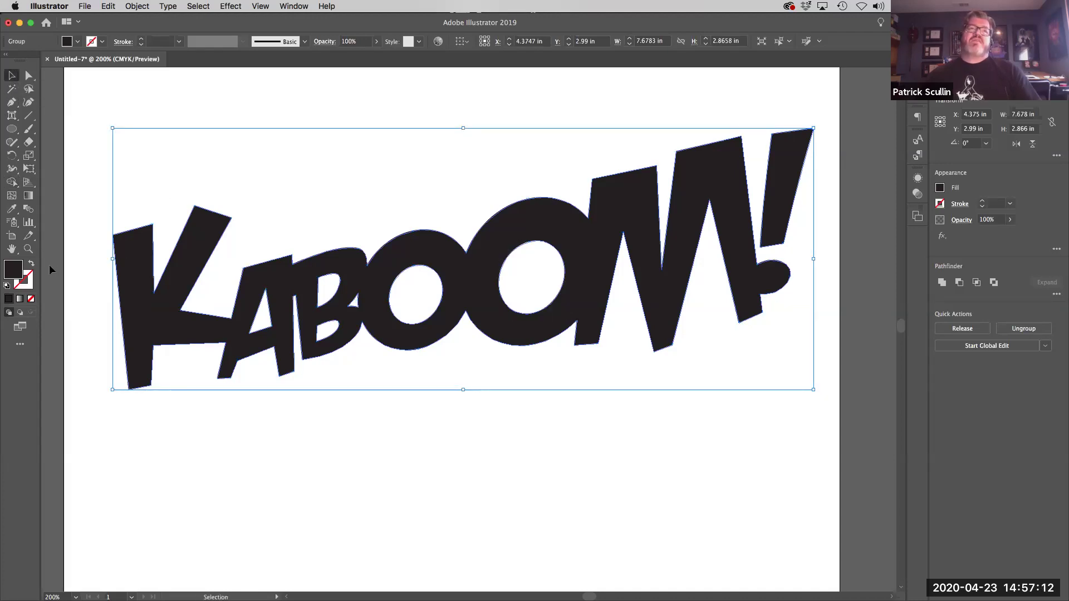
Step: Apply the default white fill and black stroke to the merged KABOOM! lettering and move it slightly up the artboard
{"action": "left_click", "coordinate": [7, 286]}
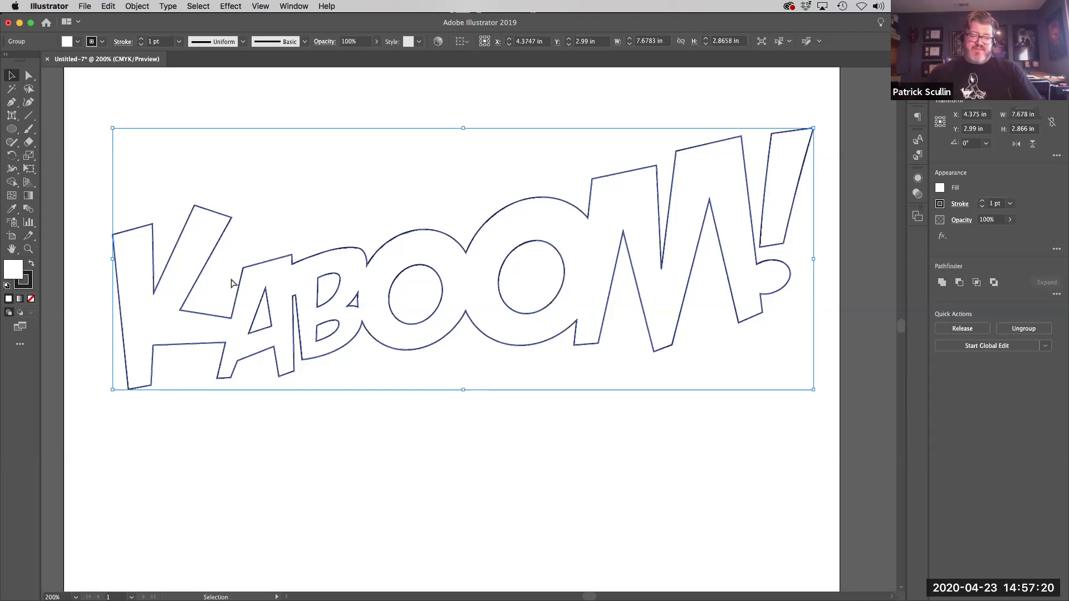
{"action": "key", "text": "super+minus"}
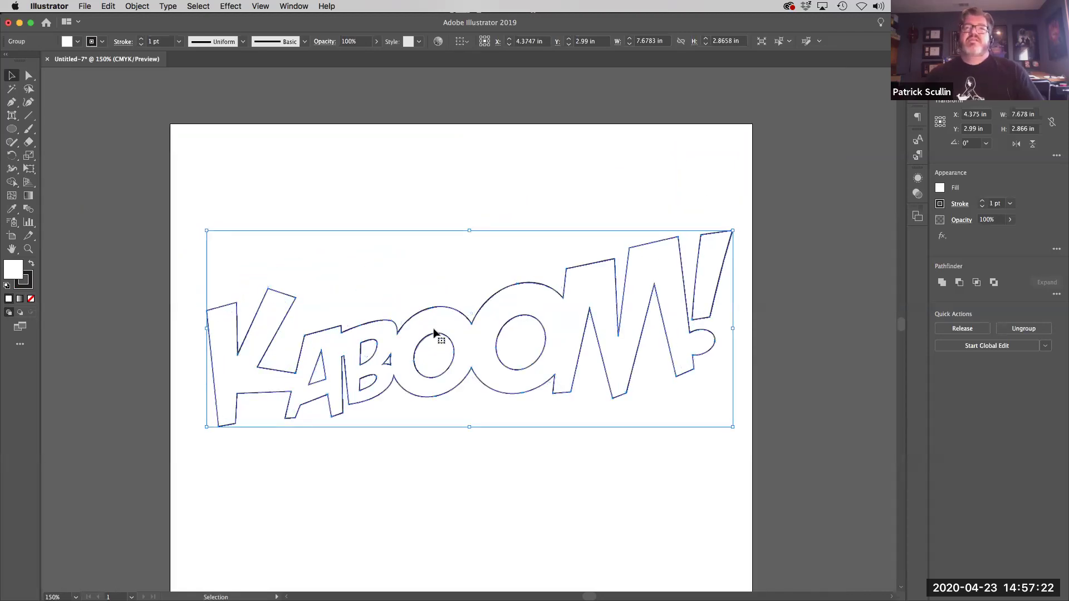
{"action": "left_click_drag", "start_coordinate": [432, 328], "coordinate": [433, 305]}
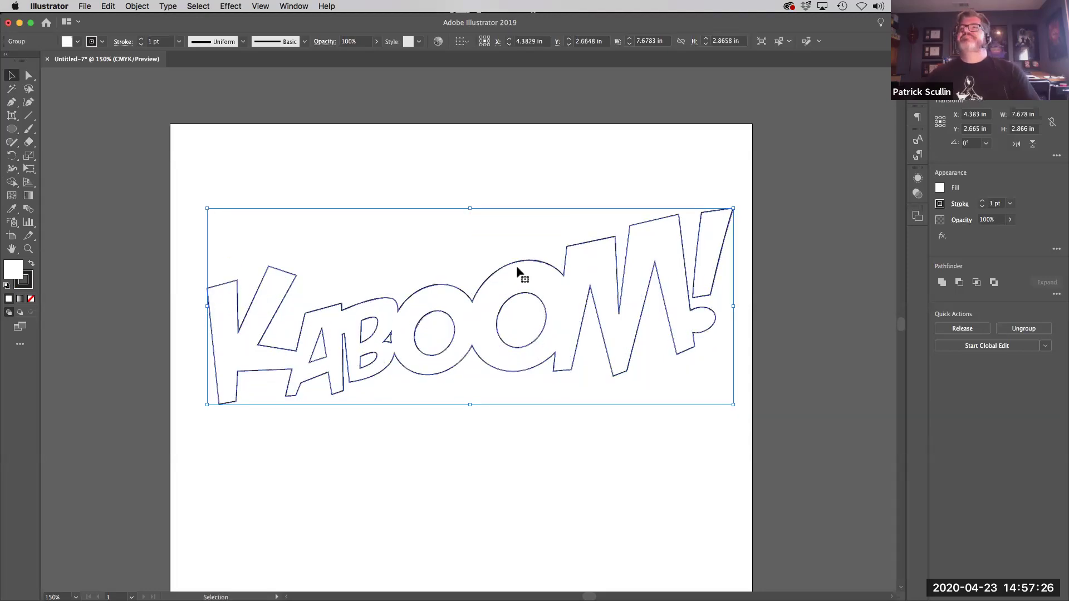
Step: Fill the lettering with the yellow-to-red gradient swatch and redirect the gradient to run from yellow at the bottom to red at the top
{"action": "left_click", "coordinate": [294, 6]}
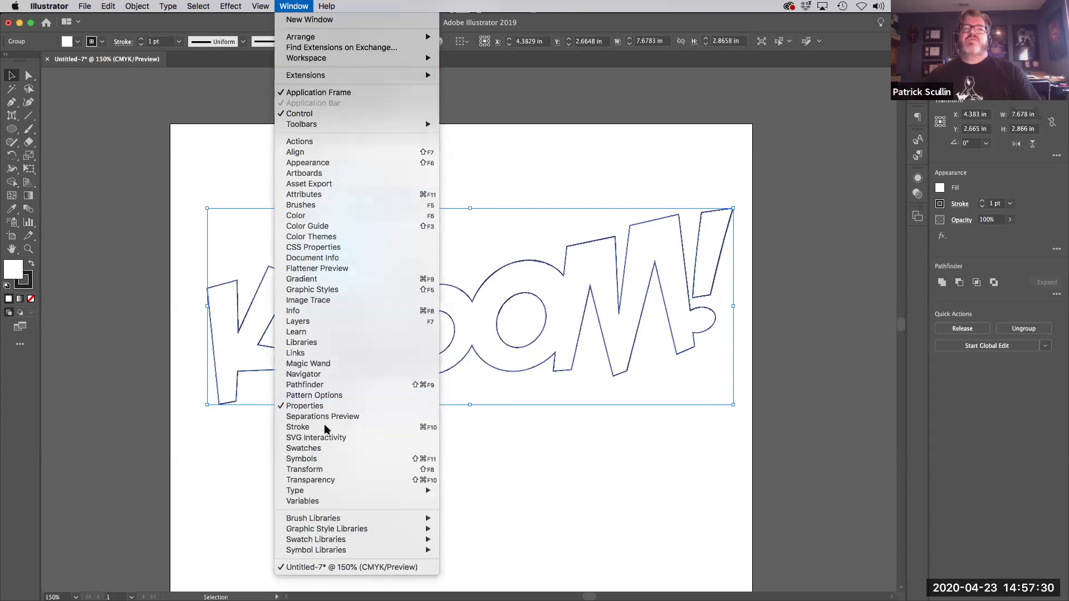
{"action": "left_click", "coordinate": [304, 449]}
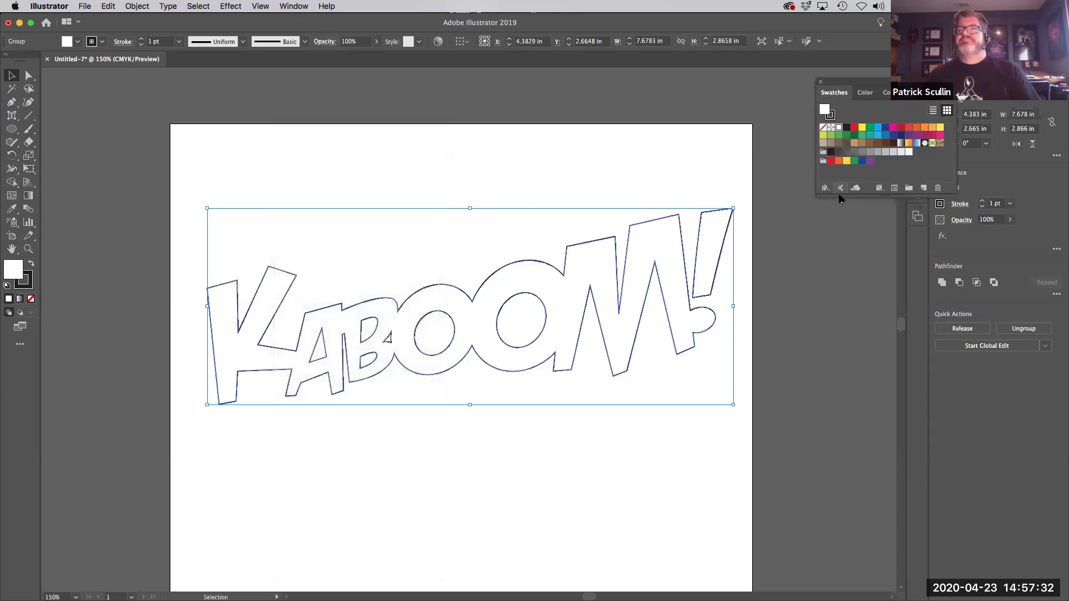
{"action": "left_click_drag", "start_coordinate": [853, 83], "coordinate": [798, 229]}
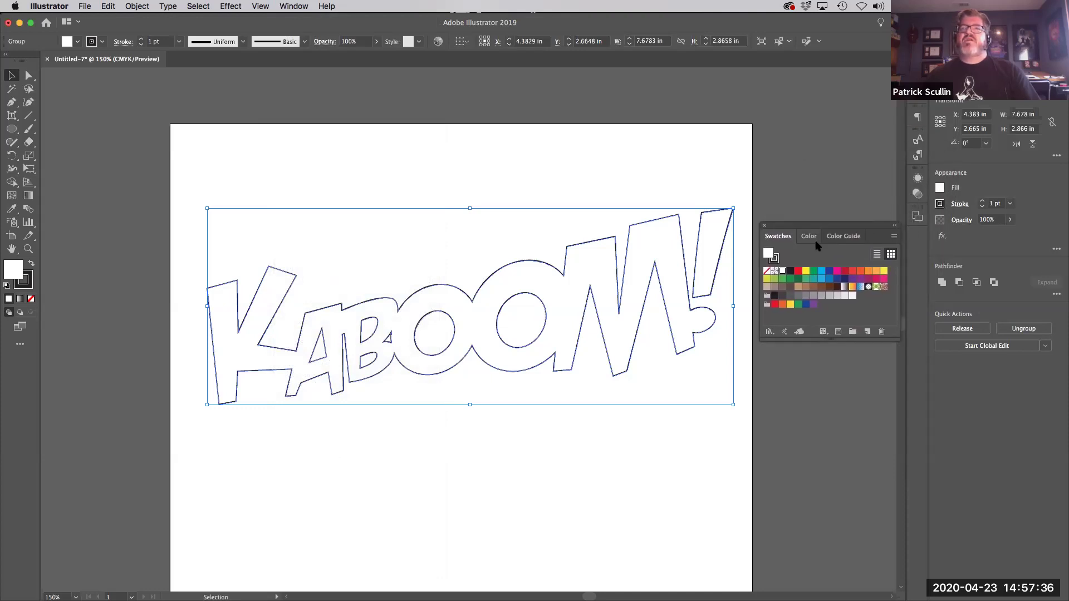
{"action": "left_click", "coordinate": [853, 287]}
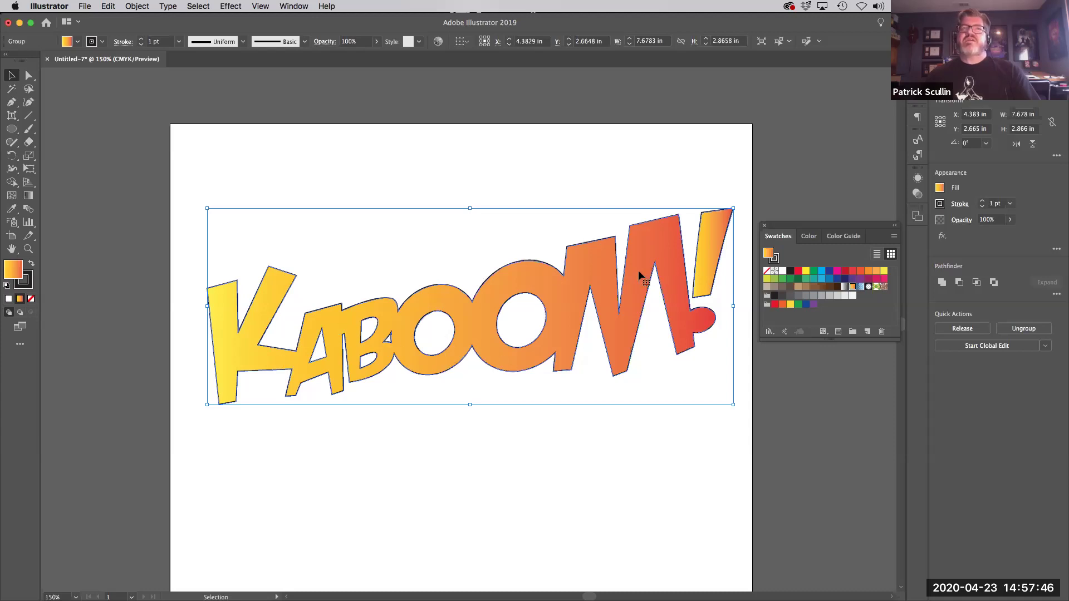
{"action": "left_click", "coordinate": [31, 198]}
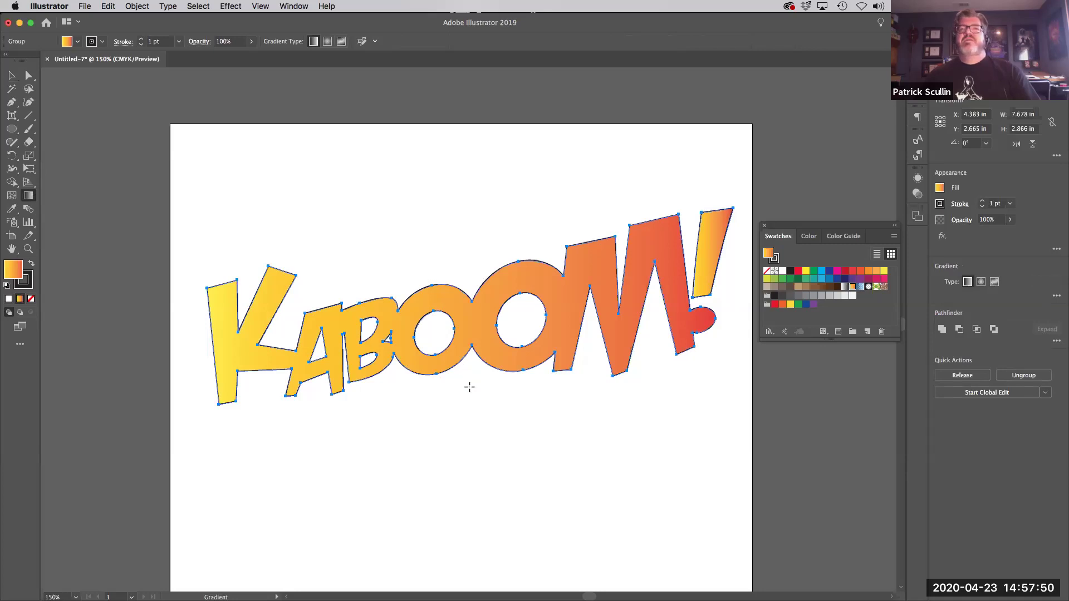
{"action": "left_click_drag", "start_coordinate": [469, 387], "coordinate": [452, 281]}
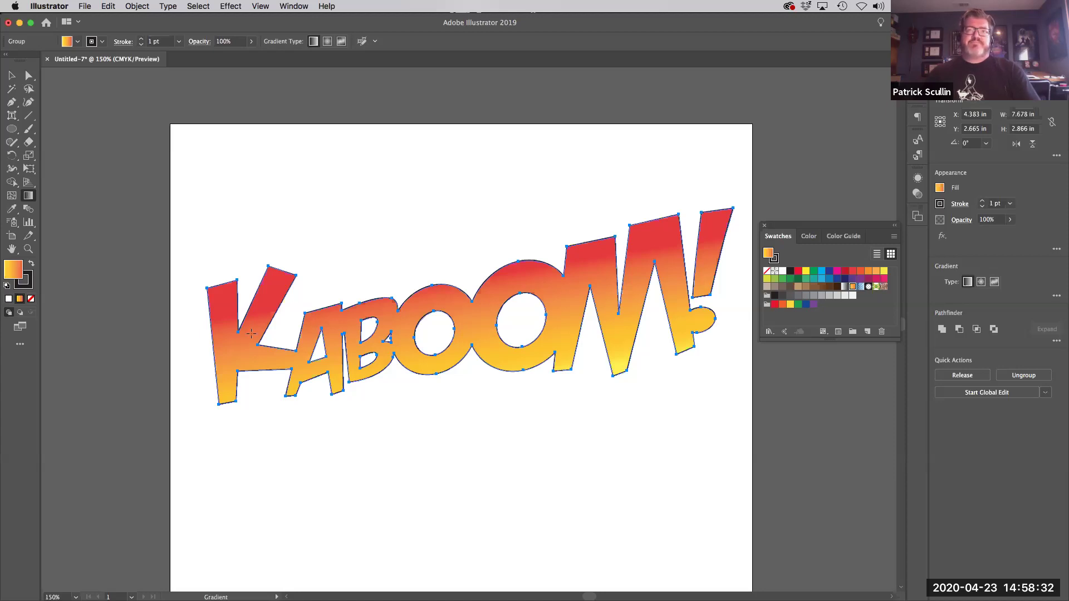
Step: Increase the lettering's black stroke weight to 7 pt
{"action": "key", "text": "x"}
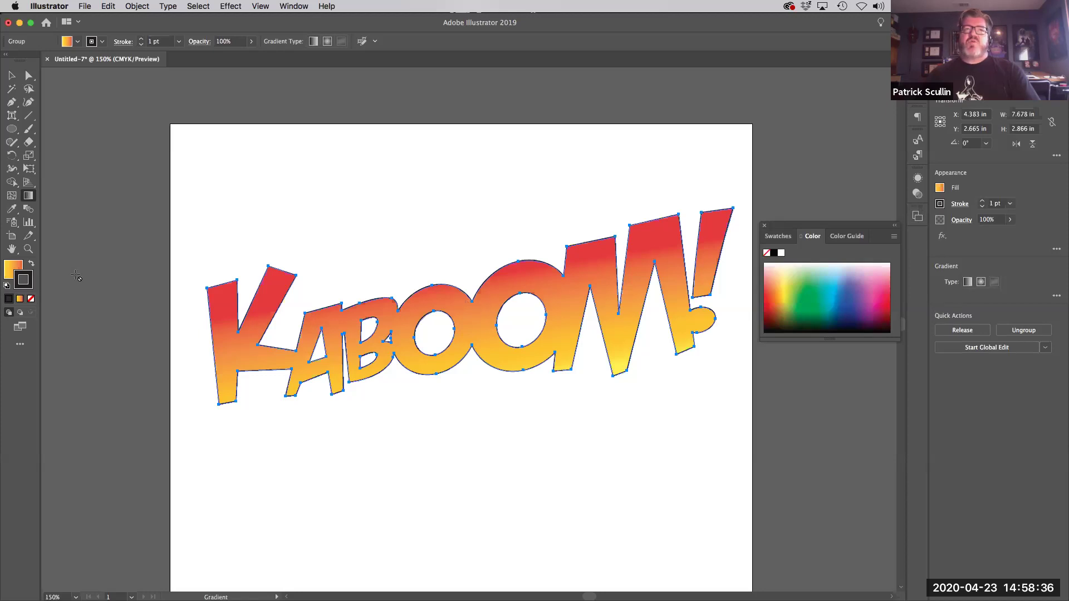
{"action": "left_click", "coordinate": [982, 203]}
{"action": "left_click", "coordinate": [982, 202]}
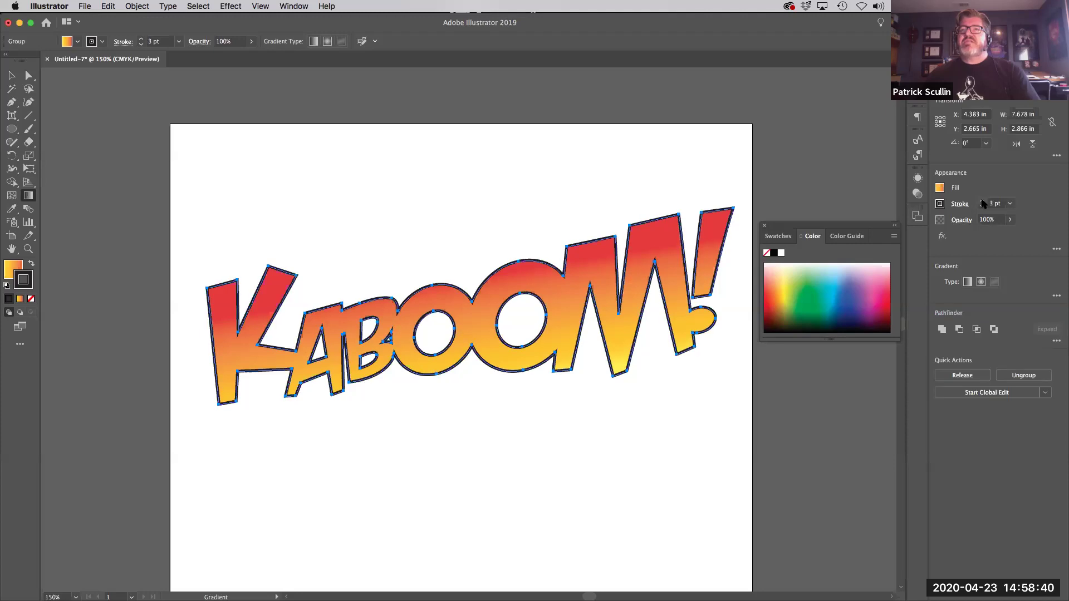
{"action": "left_click", "coordinate": [982, 203]}
{"action": "left_click", "coordinate": [983, 202]}
{"action": "left_click", "coordinate": [983, 203]}
{"action": "left_click", "coordinate": [983, 202]}
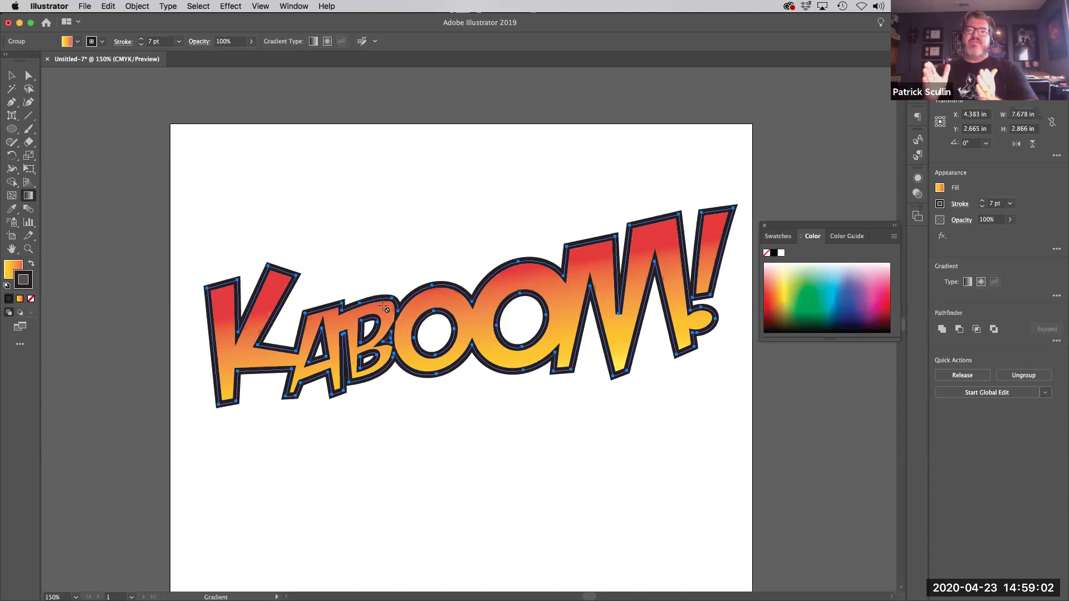
Step: Align the lettering's stroke to the outside and set its weight to 8 pt
{"action": "left_click", "coordinate": [963, 205]}
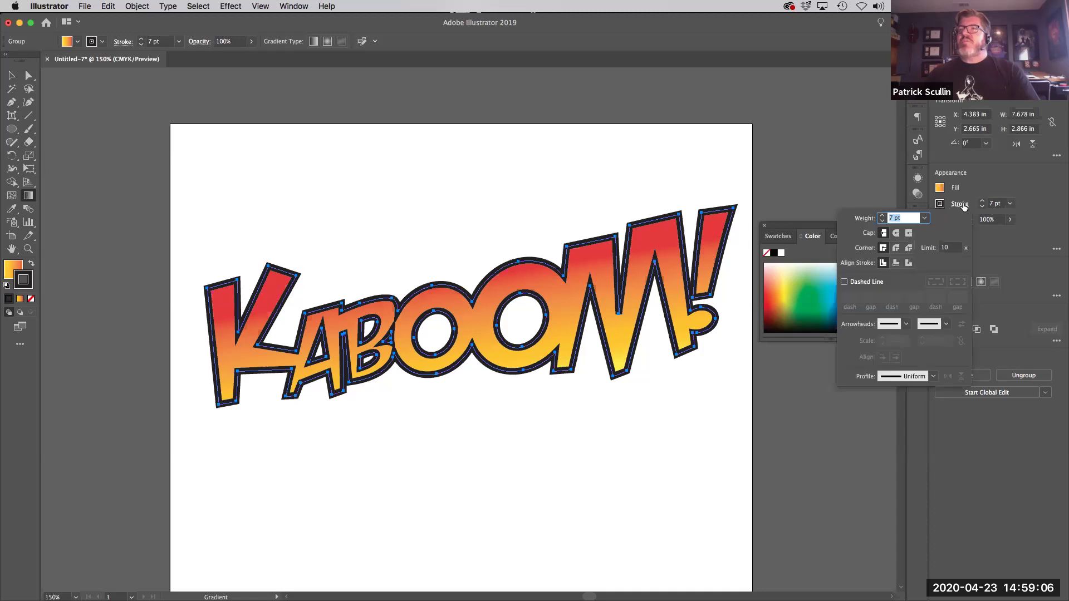
{"action": "left_click", "coordinate": [909, 263]}
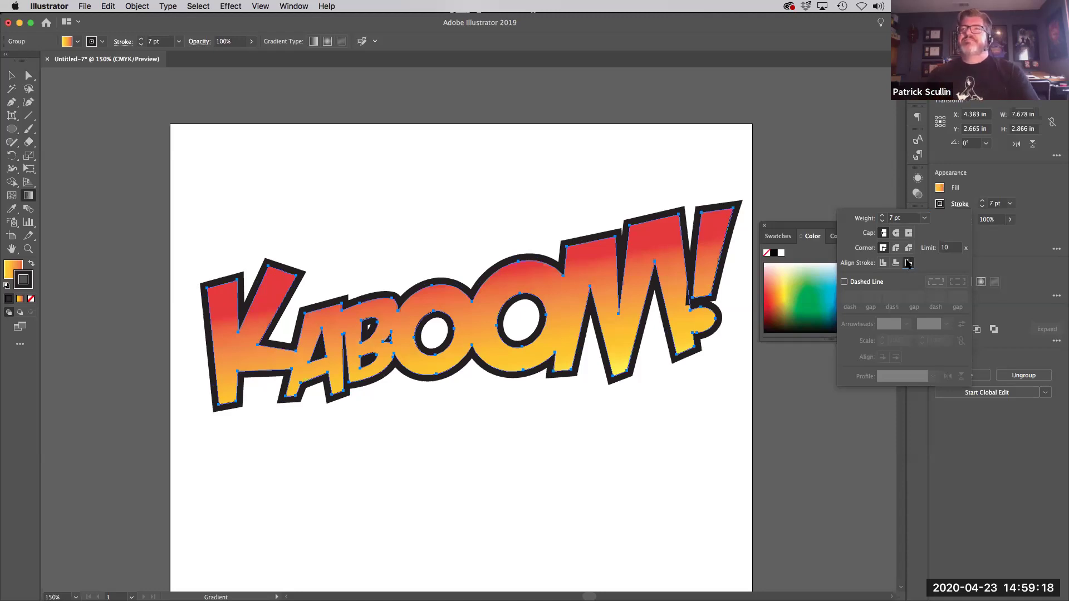
{"action": "left_click", "coordinate": [882, 221]}
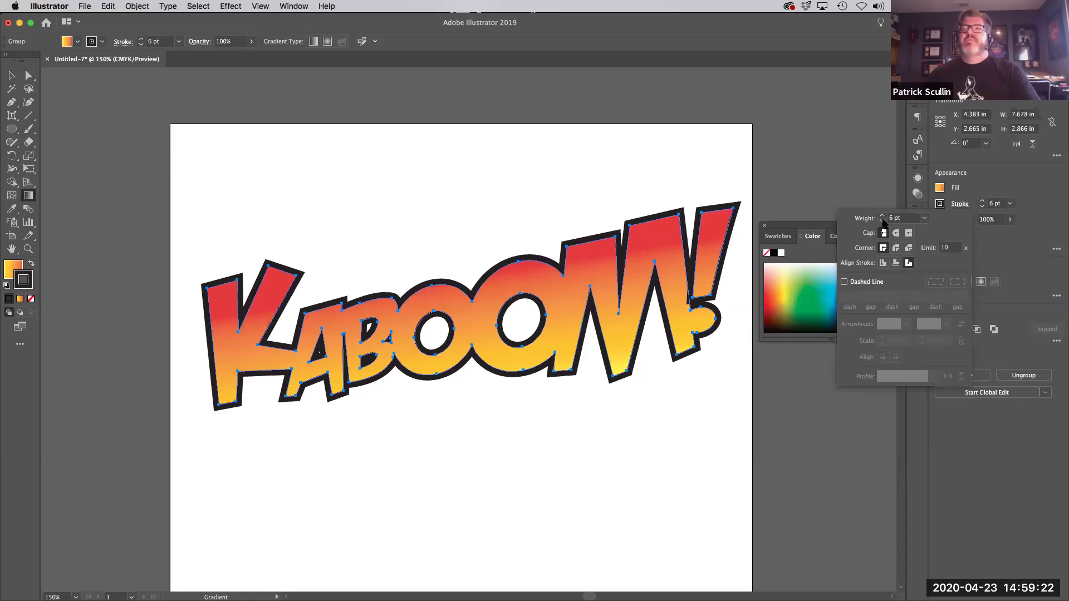
{"action": "left_click", "coordinate": [883, 216]}
{"action": "left_click", "coordinate": [883, 216]}
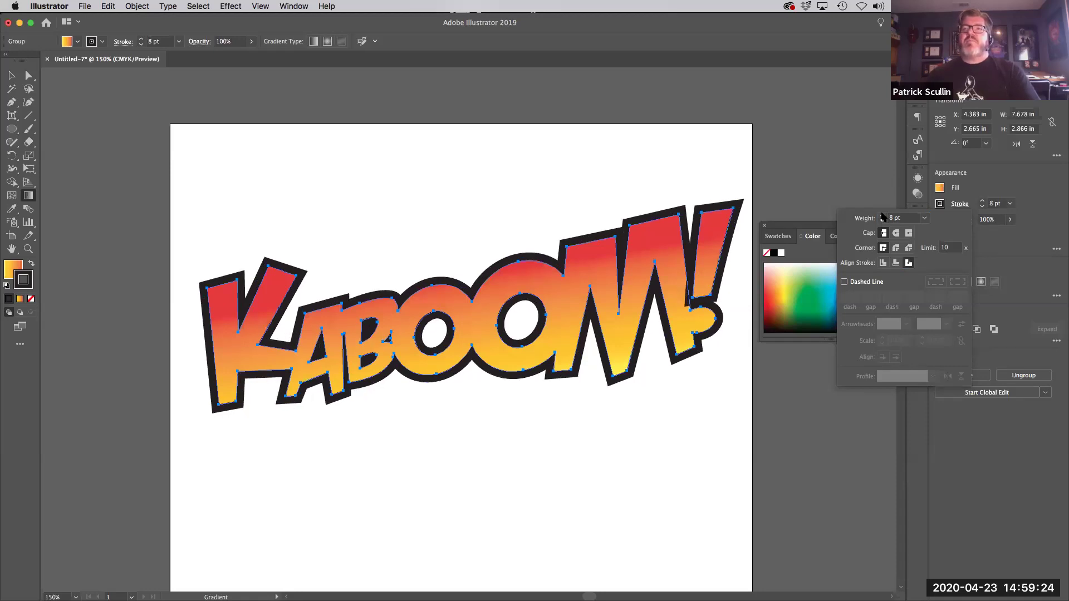
{"action": "left_click", "coordinate": [272, 366]}
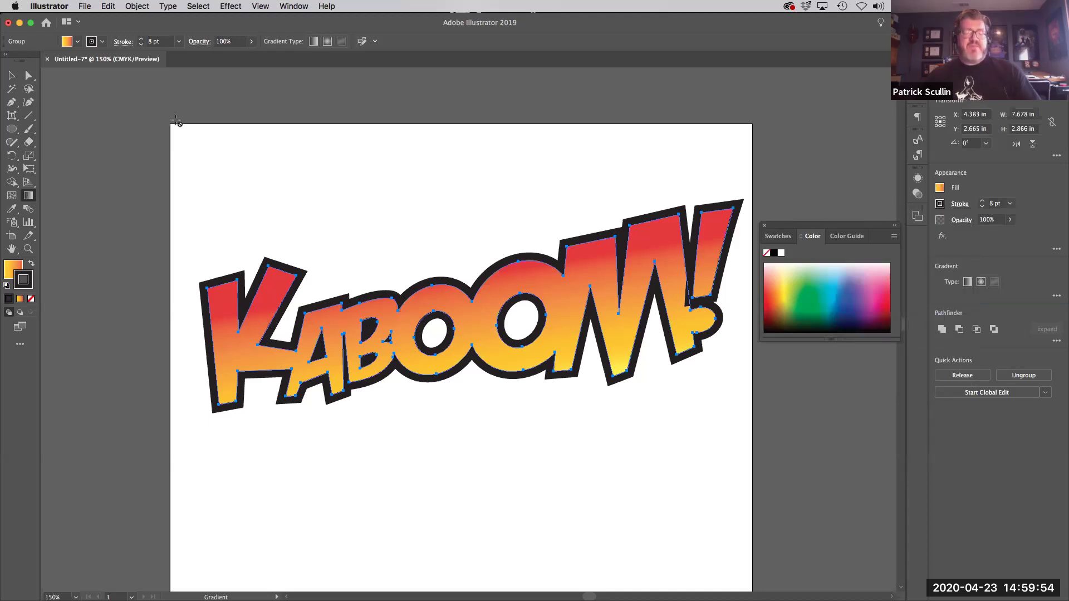
{"action": "left_click", "coordinate": [109, 6]}
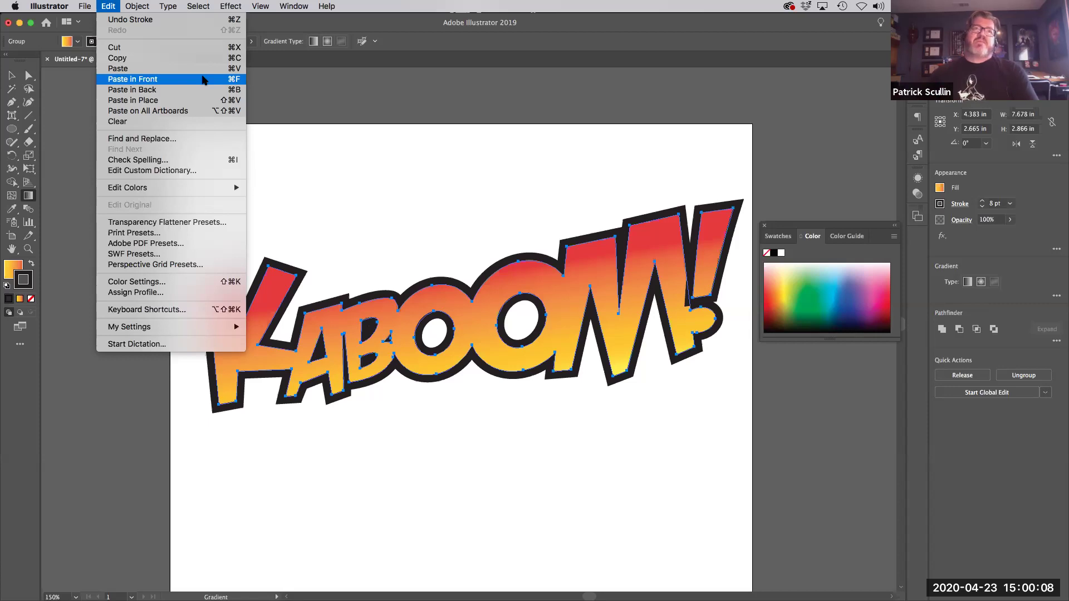
{"action": "left_click", "coordinate": [203, 80]}
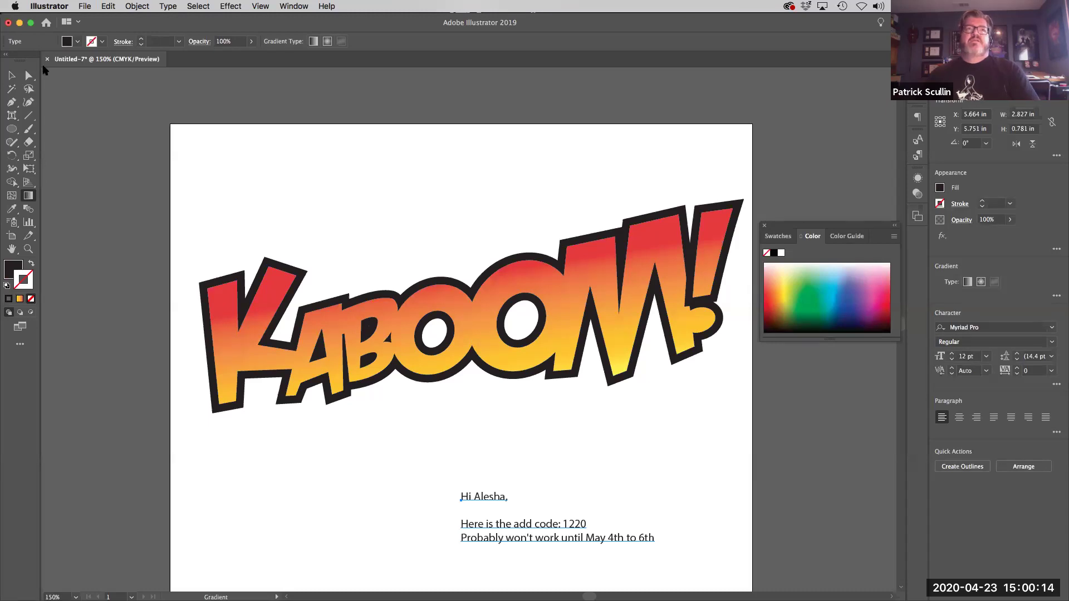
{"action": "left_click", "coordinate": [551, 528]}
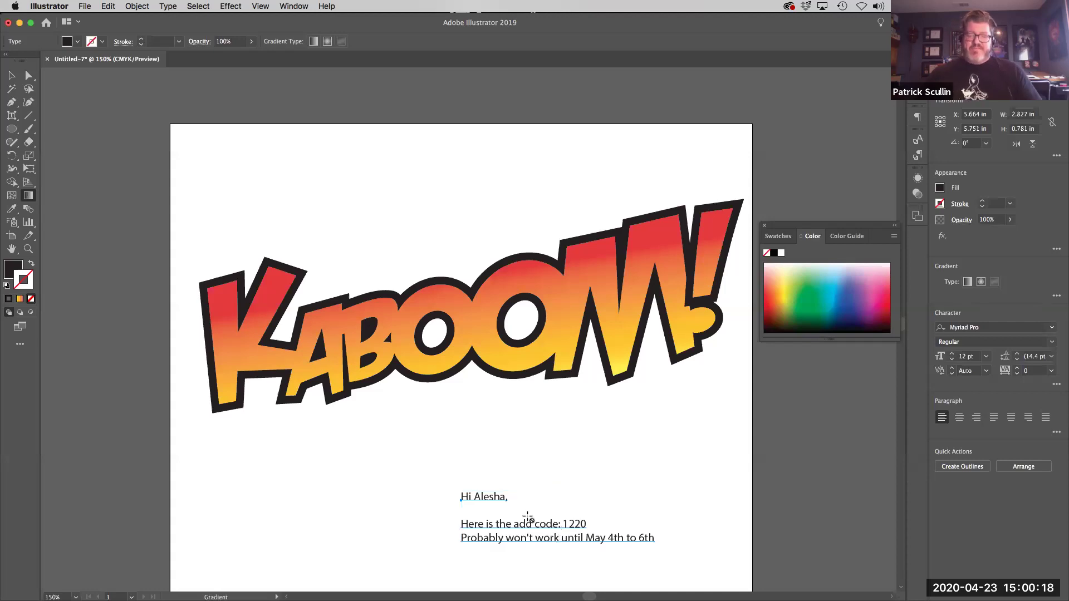
{"action": "key", "text": "Delete"}
{"action": "left_click", "coordinate": [420, 318]}
{"action": "key", "text": "g"}
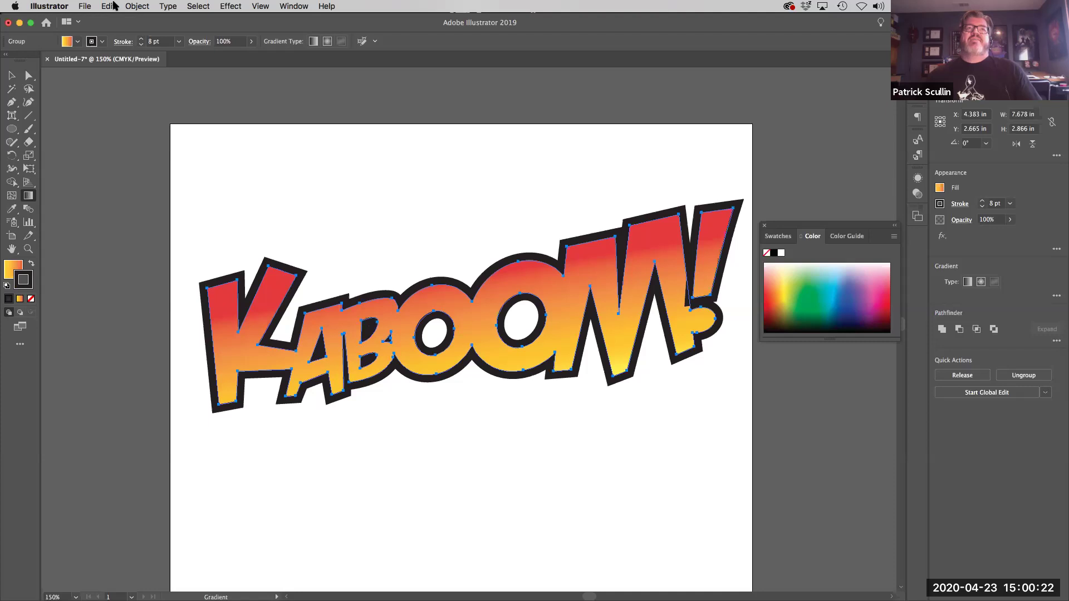
Step: Paste a copy of the KABOOM! lettering directly in front of the original, and undo the test moves of that copy
{"action": "left_click", "coordinate": [114, 7]}
{"action": "left_click", "coordinate": [84, 104]}
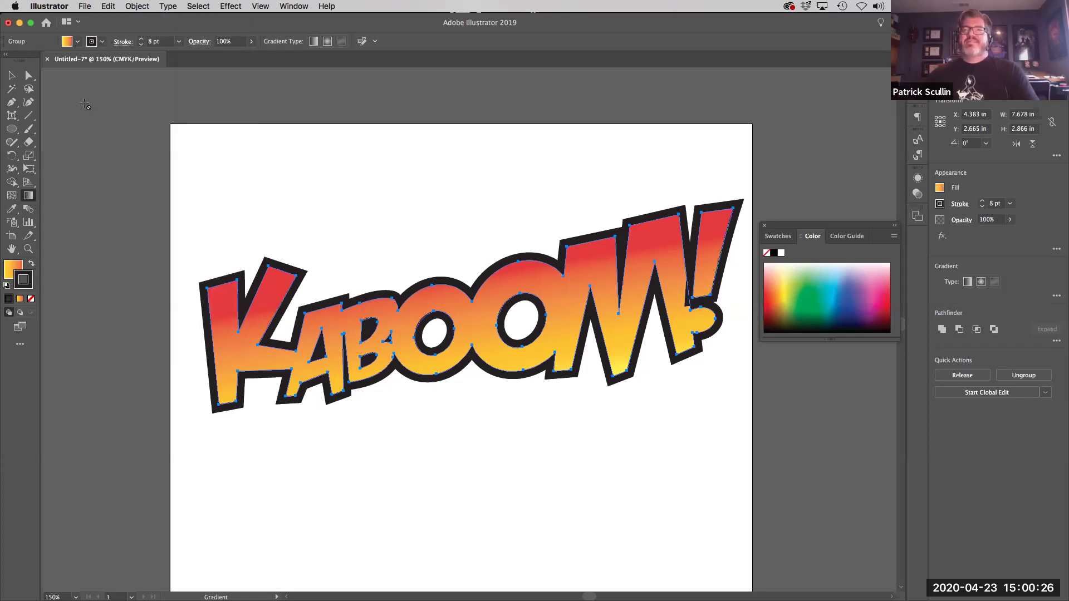
{"action": "left_click", "coordinate": [12, 75]}
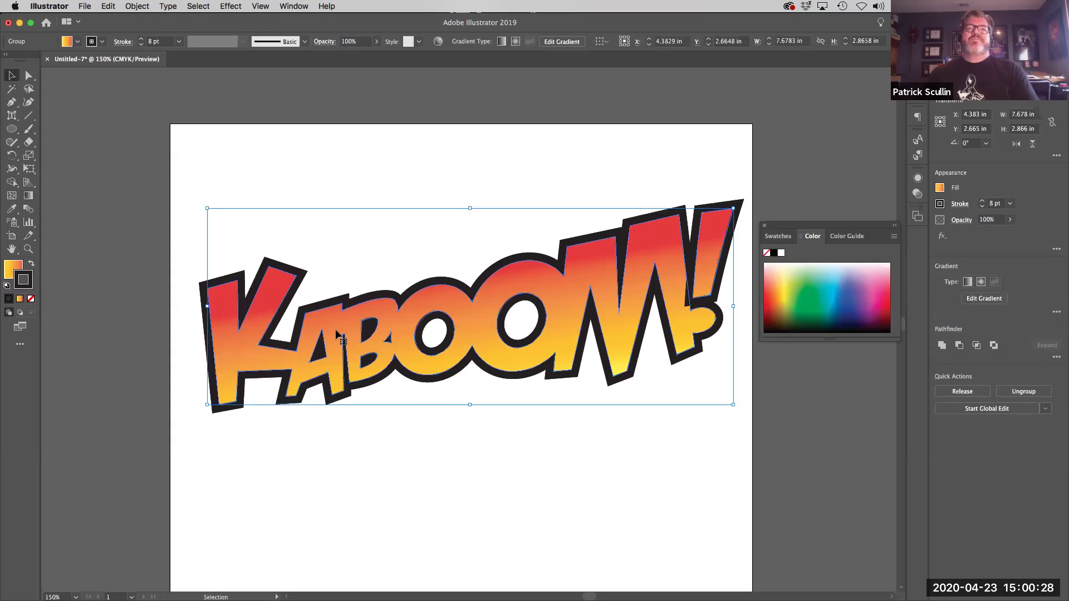
{"action": "left_click_drag", "start_coordinate": [382, 336], "coordinate": [415, 227]}
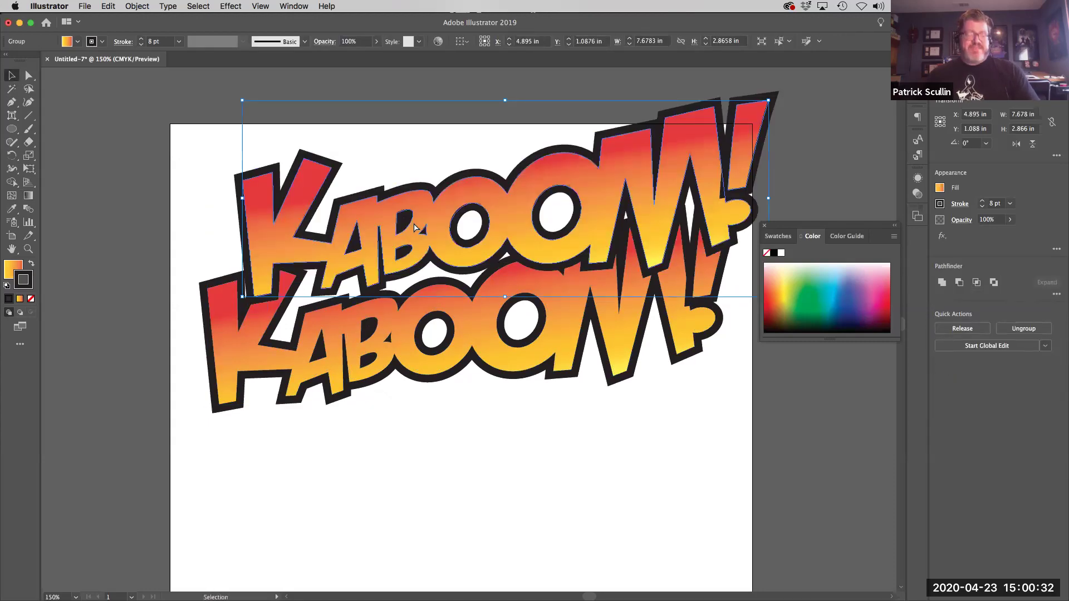
{"action": "key", "text": "super+z"}
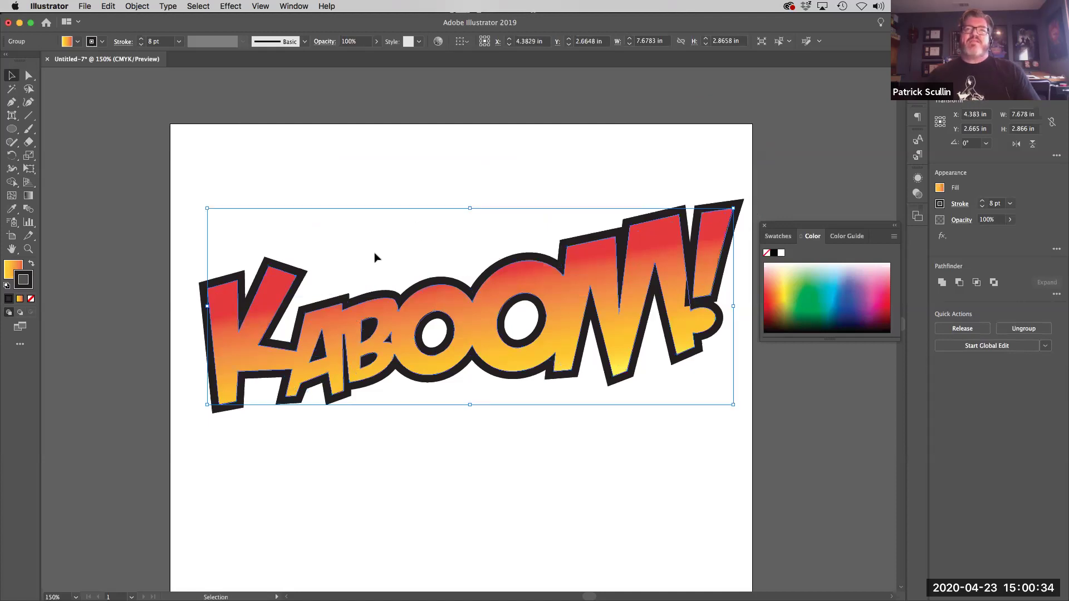
{"action": "left_click_drag", "start_coordinate": [354, 323], "coordinate": [384, 234]}
{"action": "key", "text": "super+z"}
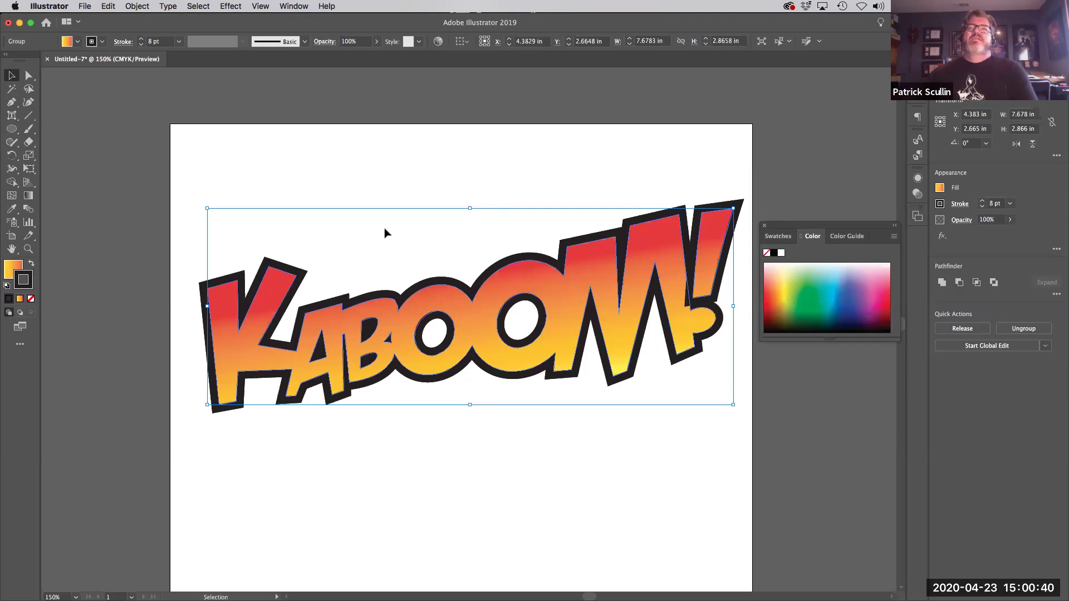
Step: Change the front lettering copy's stroke to white and set its weight to 2 pt
{"action": "left_click", "coordinate": [940, 204]}
{"action": "left_click", "coordinate": [940, 204]}
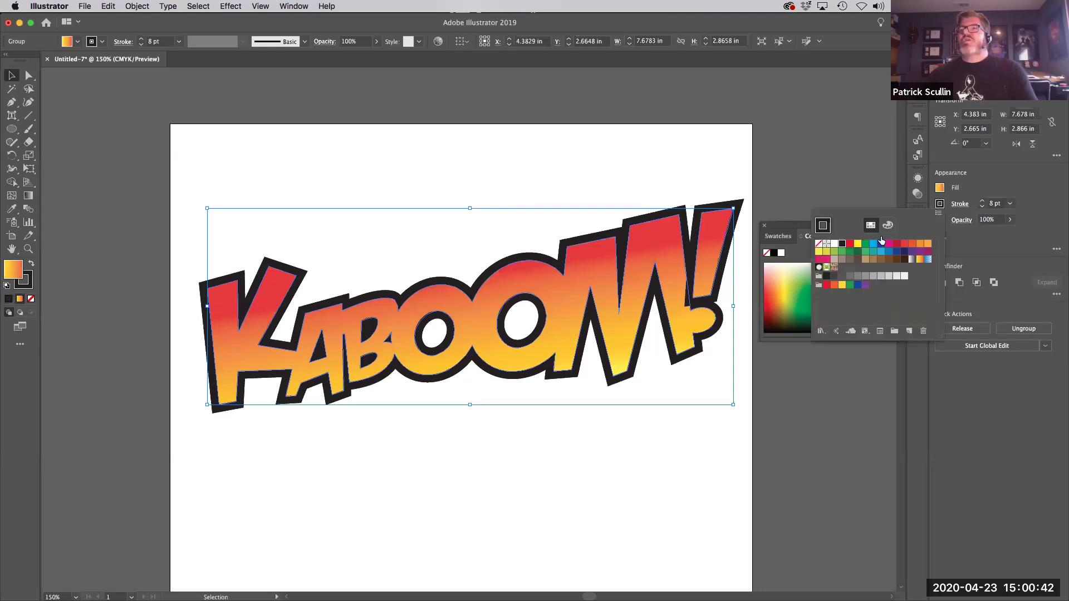
{"action": "left_click", "coordinate": [834, 245]}
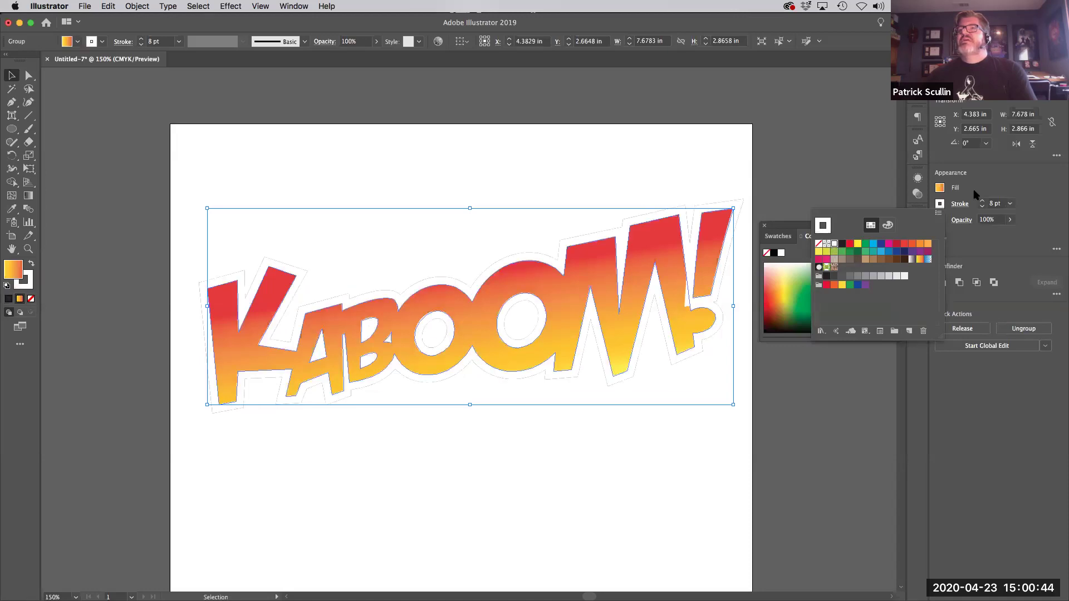
{"action": "left_click", "coordinate": [983, 207]}
{"action": "left_click", "coordinate": [983, 208]}
{"action": "left_click", "coordinate": [983, 207]}
{"action": "left_click", "coordinate": [983, 207]}
{"action": "left_click", "coordinate": [982, 207]}
{"action": "left_click", "coordinate": [982, 207]}
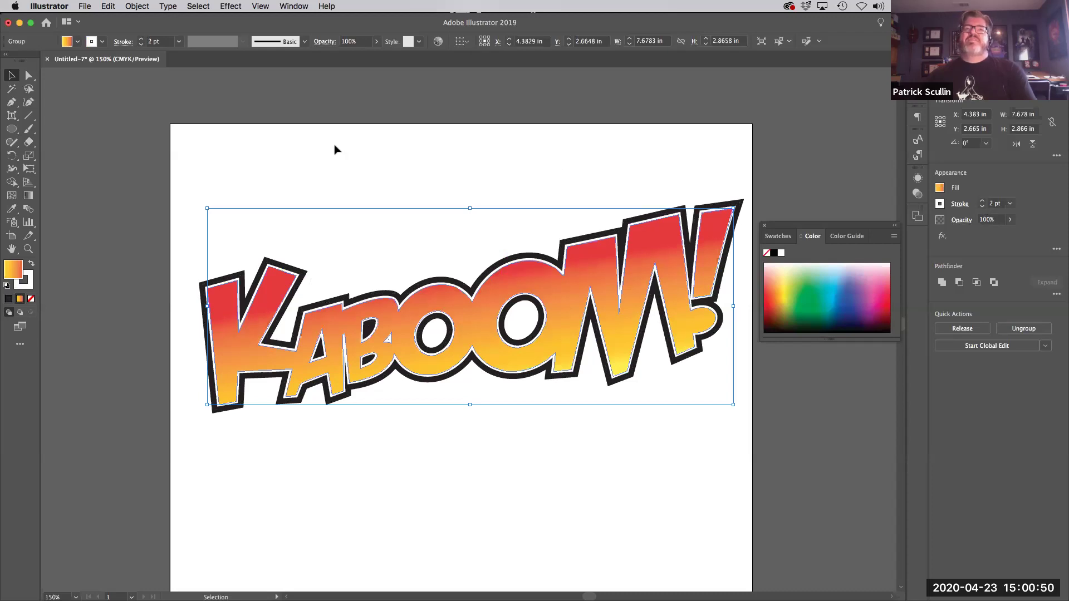
{"action": "left_click", "coordinate": [219, 159]}
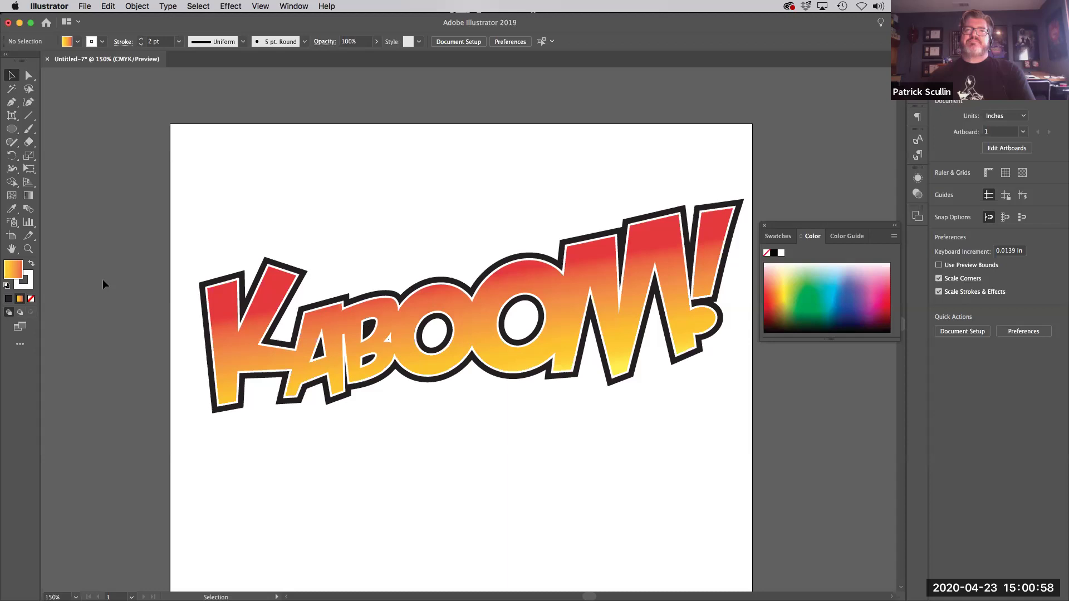
Step: Duplicate the white-outlined lettering in front and move the copy down and right, to about X 5.03 in, Y 4.05 in
{"action": "left_click", "coordinate": [253, 350]}
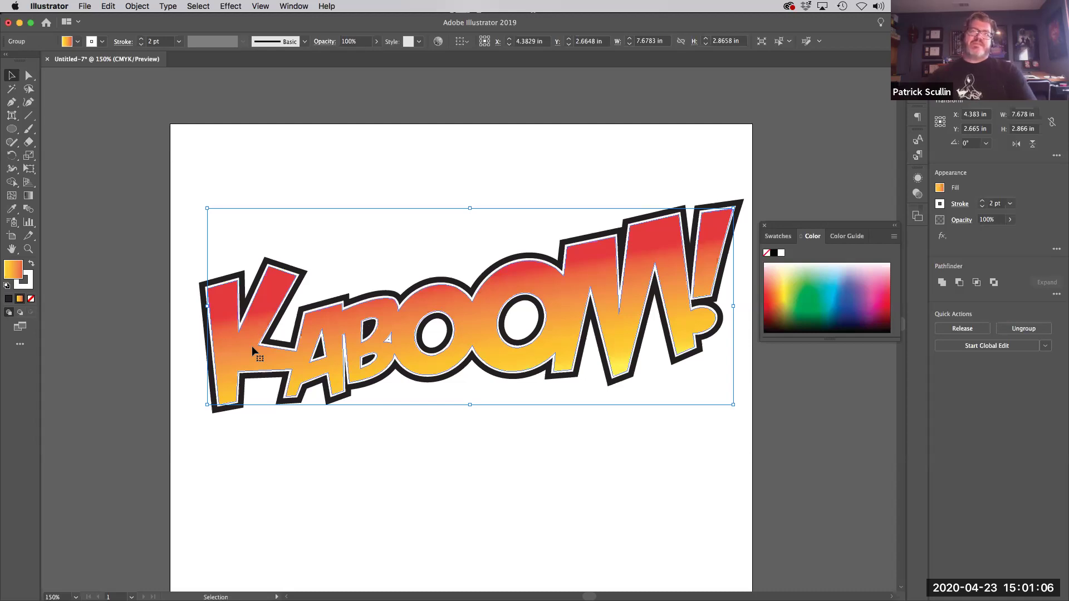
{"action": "key", "text": "a"}
{"action": "key", "text": "v"}
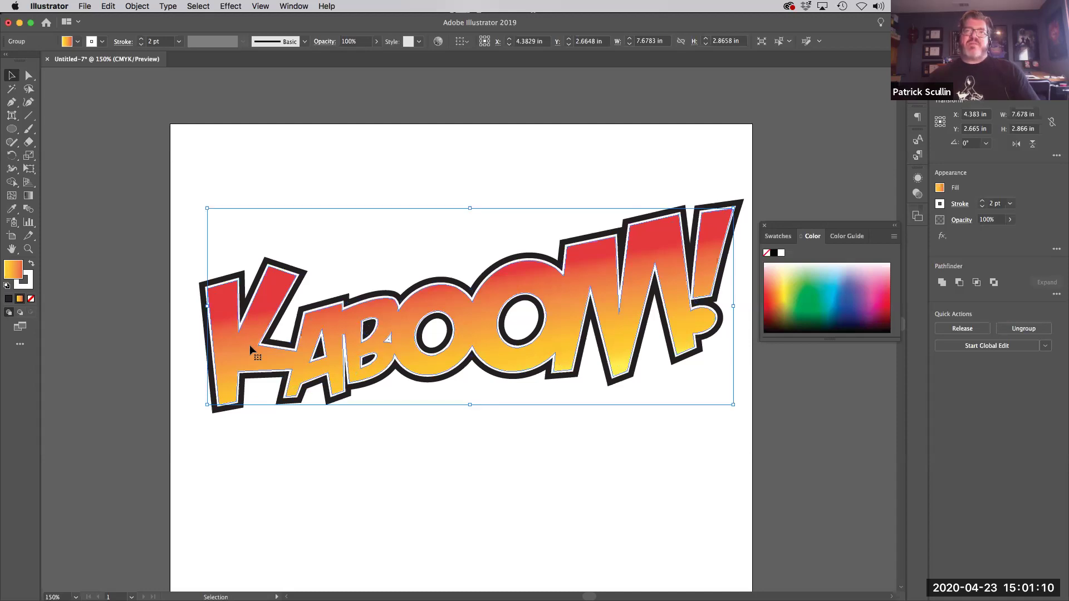
{"action": "left_click_drag", "start_coordinate": [250, 345], "coordinate": [247, 369]}
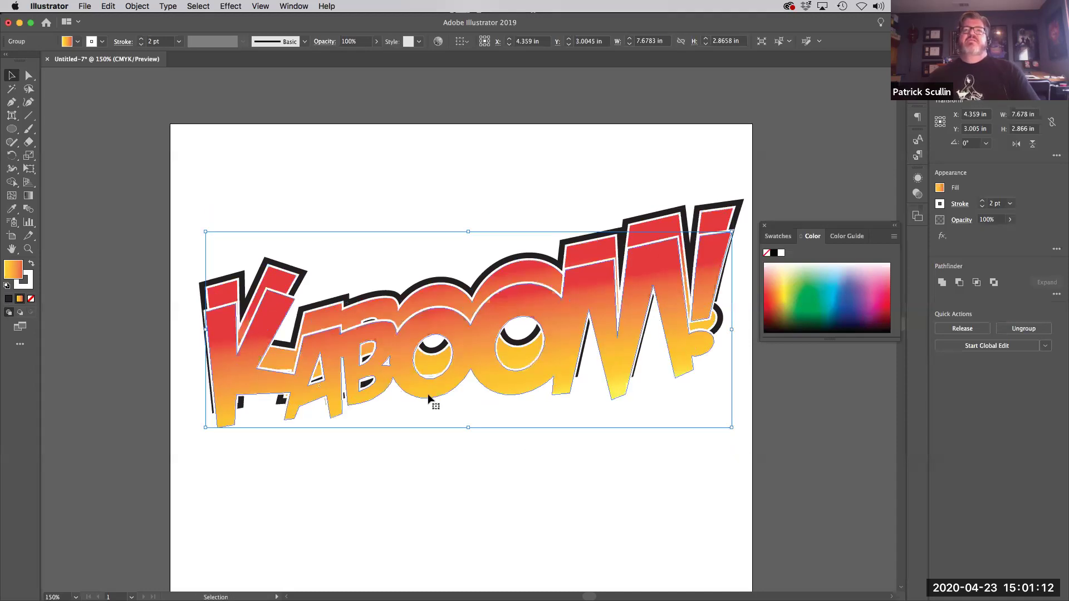
{"action": "left_click_drag", "start_coordinate": [372, 390], "coordinate": [417, 462]}
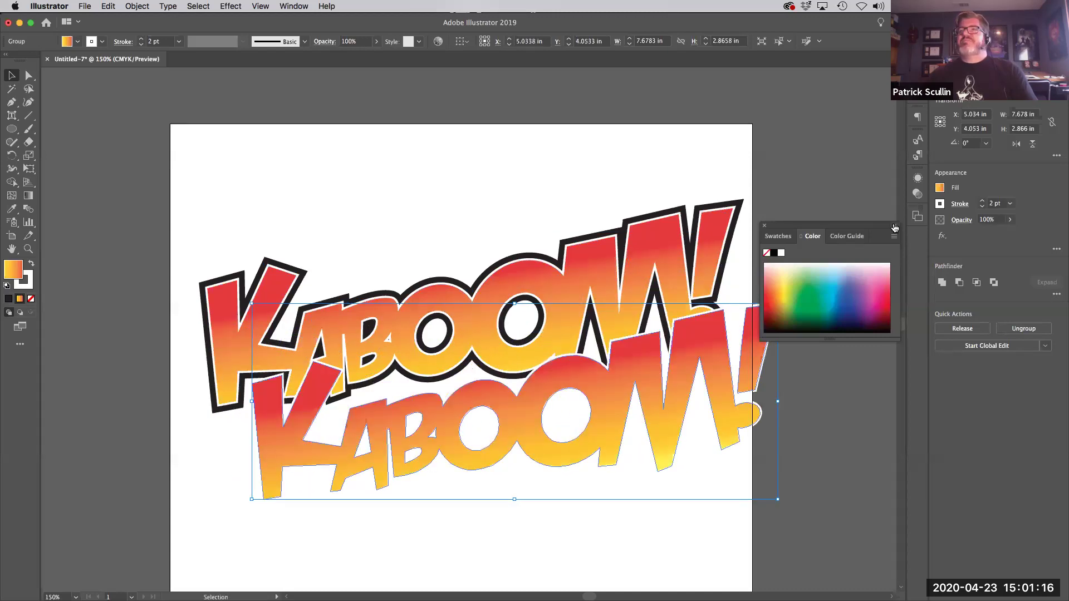
Step: Set both the fill and the stroke of the lower lettering copy to the 40% black gray swatch
{"action": "left_click", "coordinate": [778, 236]}
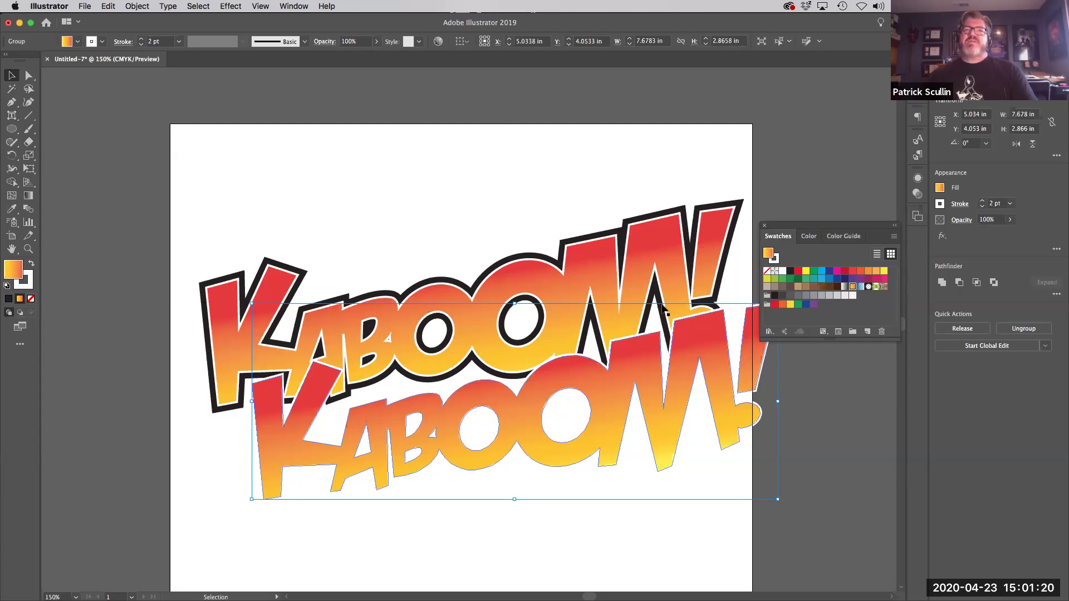
{"action": "left_click", "coordinate": [821, 296]}
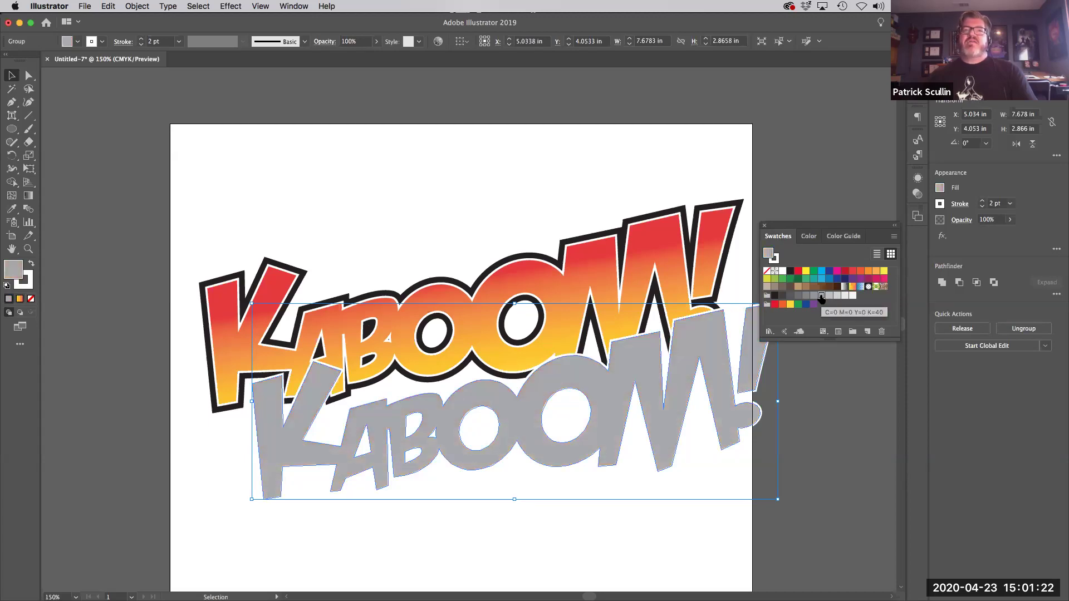
{"action": "left_click", "coordinate": [23, 280]}
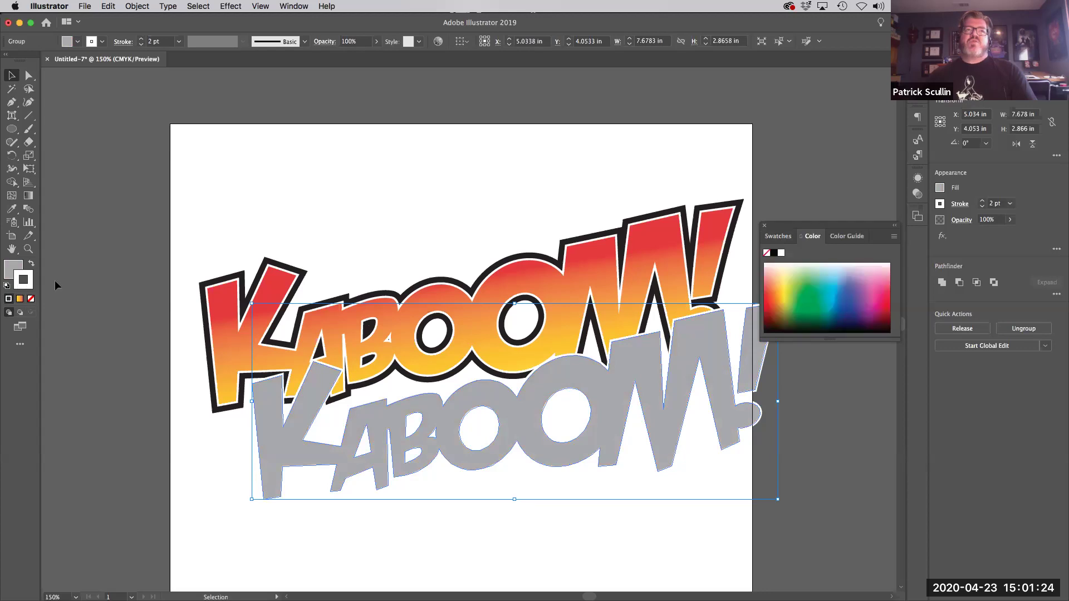
{"action": "left_click", "coordinate": [780, 236]}
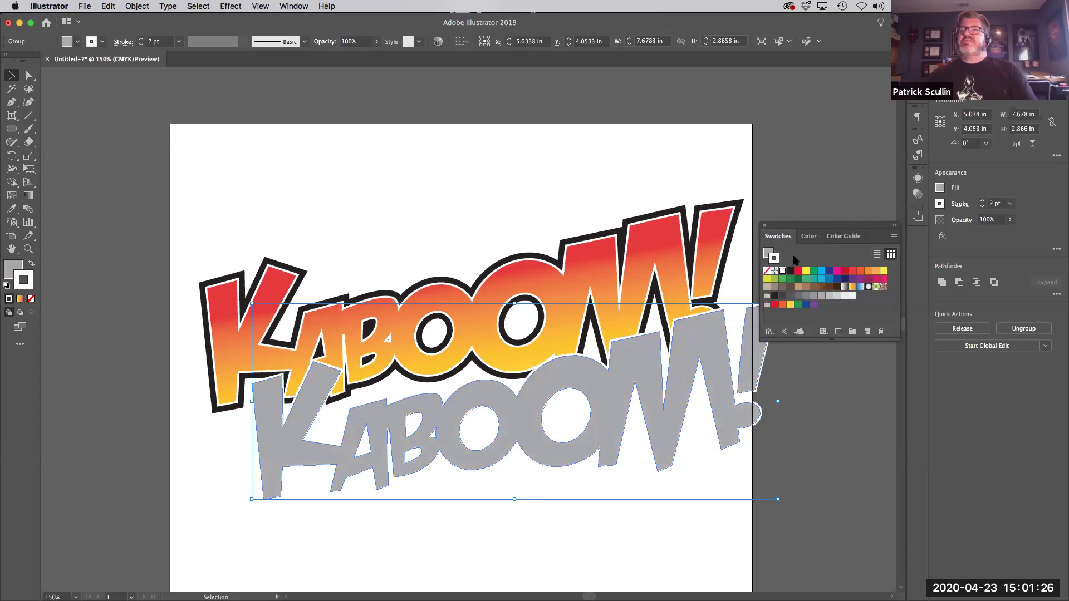
{"action": "left_click", "coordinate": [829, 296]}
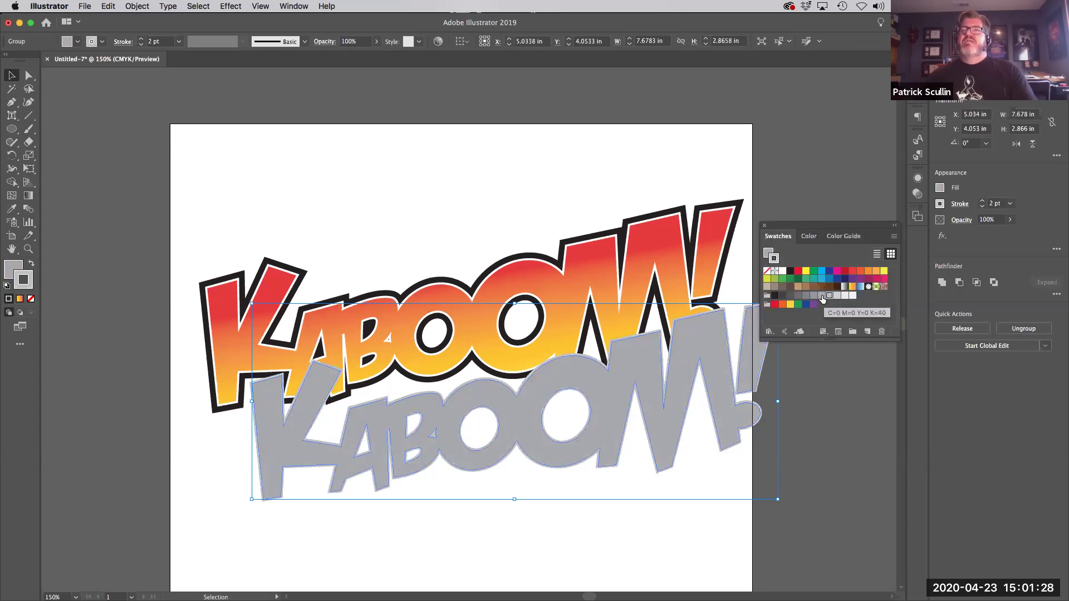
{"action": "left_click", "coordinate": [821, 296]}
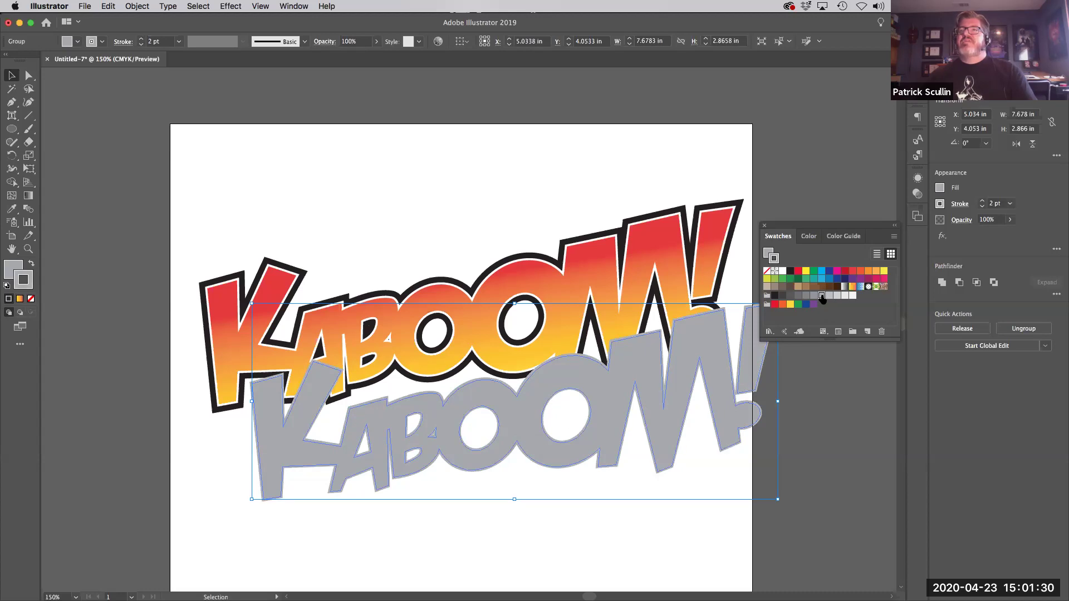
Step: Set the gray lettering's stroke weight to 9 pt
{"action": "left_click", "coordinate": [982, 202]}
{"action": "left_click", "coordinate": [982, 202]}
{"action": "left_click", "coordinate": [983, 202]}
{"action": "left_click", "coordinate": [982, 202]}
{"action": "left_click", "coordinate": [983, 203]}
{"action": "left_click", "coordinate": [982, 202]}
{"action": "left_click", "coordinate": [983, 202]}
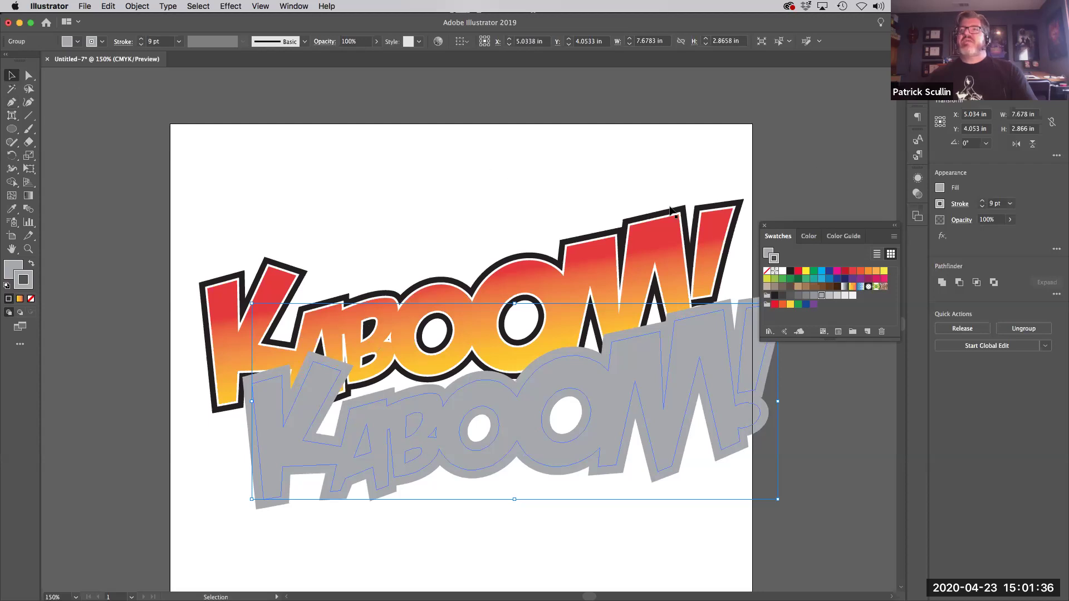
Step: Move the gray lettering over the colored lettering, offset slightly down and left at about X 4.28 in, Y 2.96 in, and send it to the back
{"action": "left_click_drag", "start_coordinate": [797, 228], "coordinate": [793, 100]}
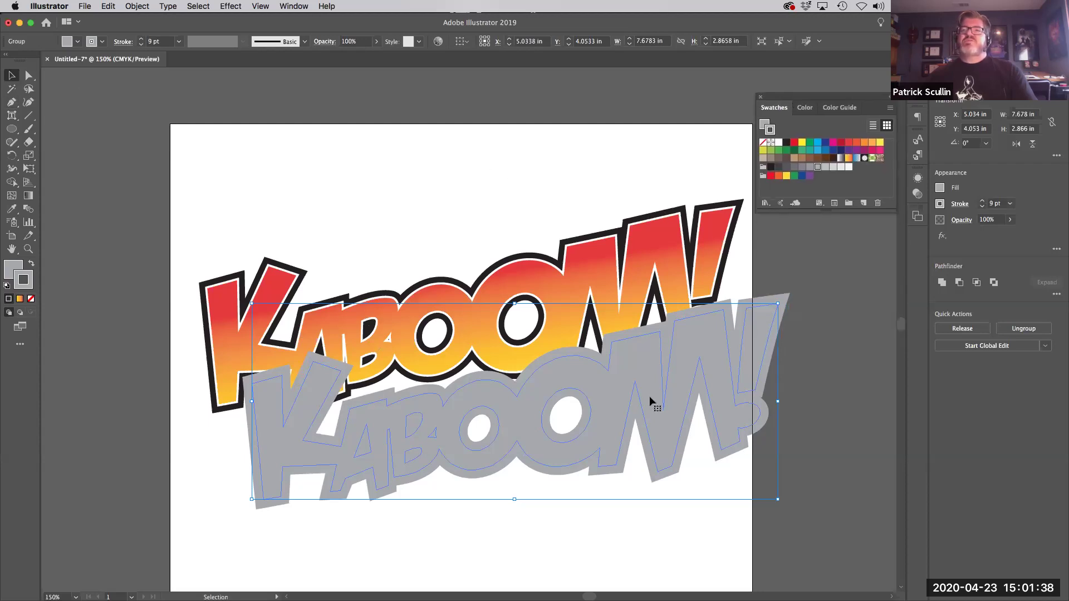
{"action": "left_click_drag", "start_coordinate": [649, 396], "coordinate": [588, 336]}
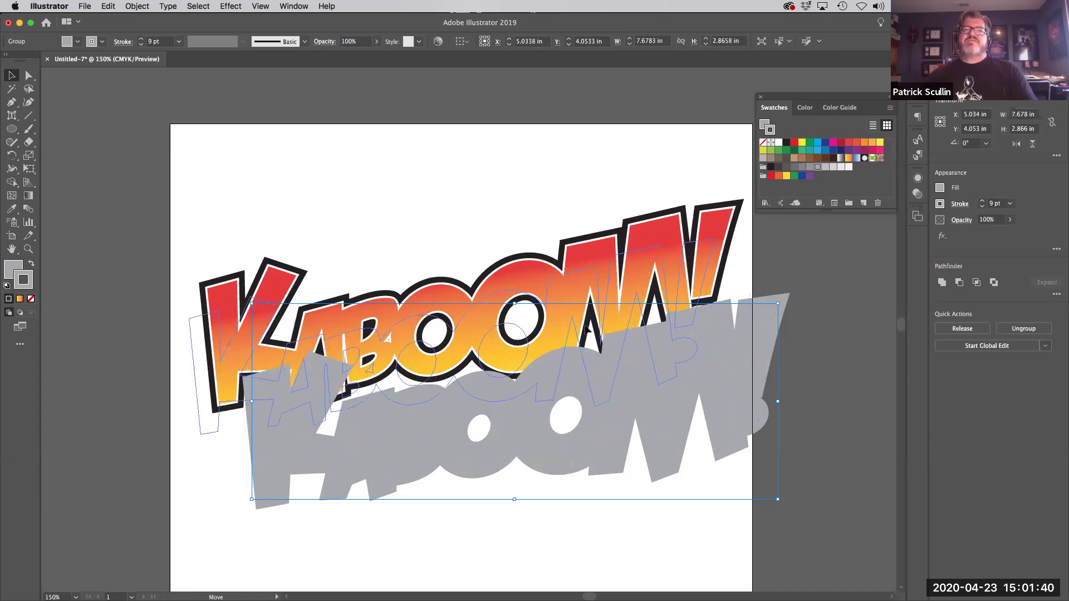
{"action": "left_click_drag", "start_coordinate": [587, 329], "coordinate": [595, 322]}
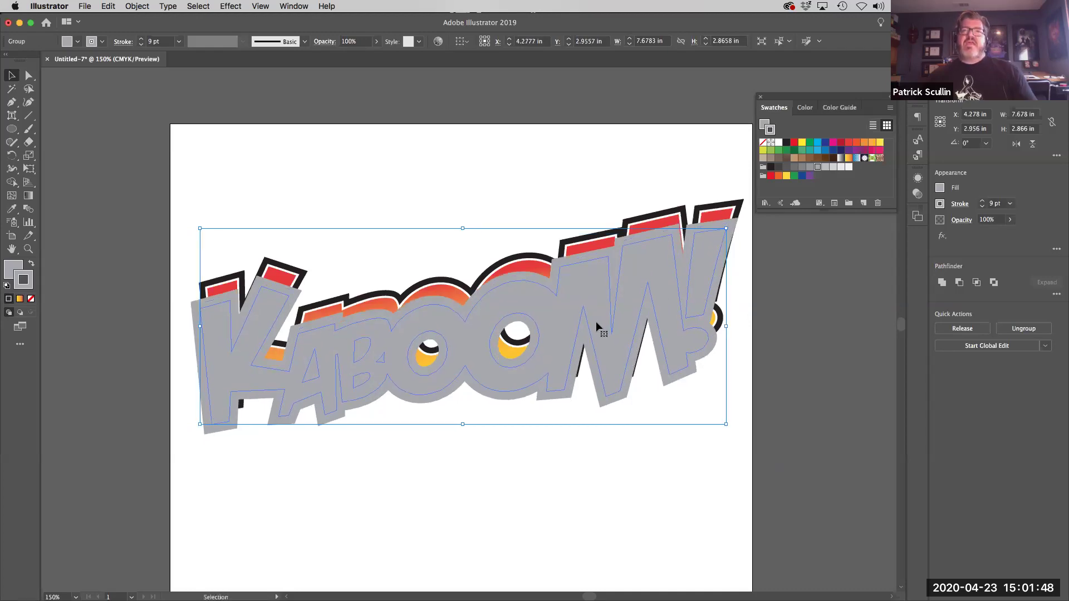
{"action": "right_click", "coordinate": [620, 316]}
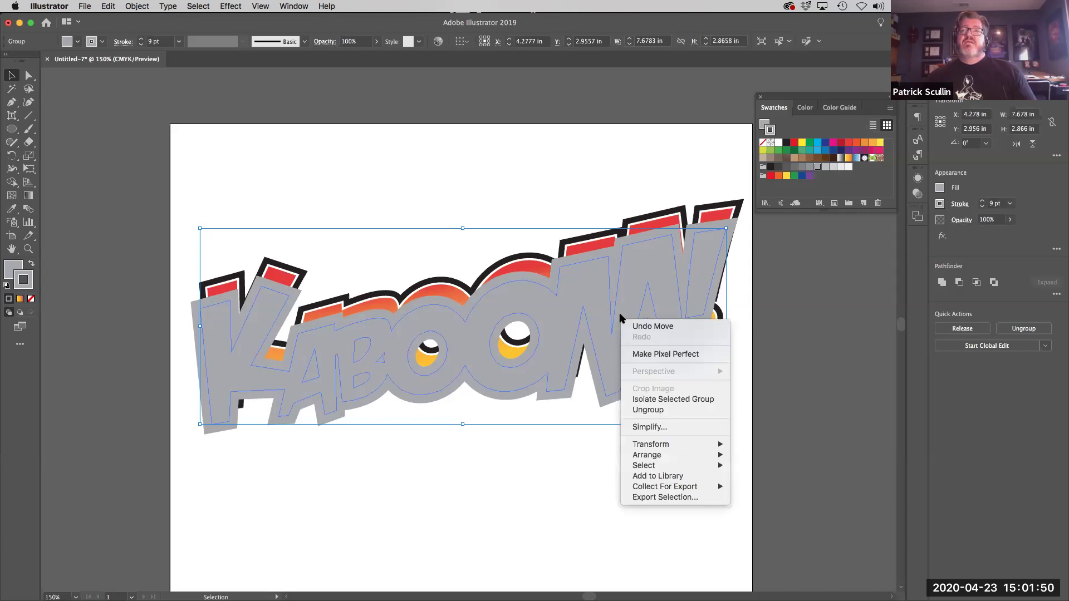
{"action": "mouse_move", "coordinate": [663, 457]}
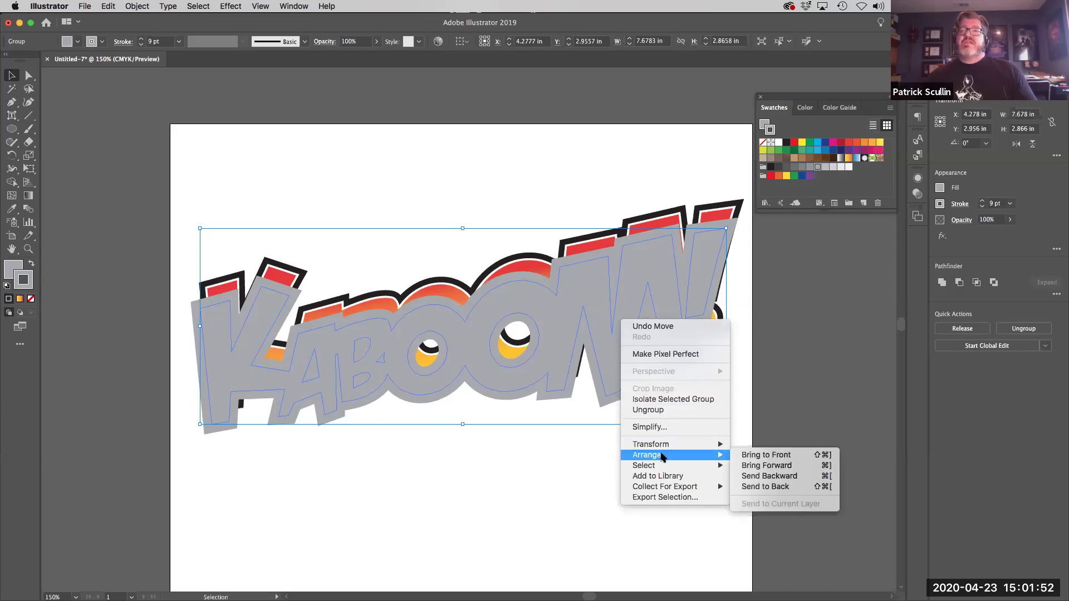
{"action": "left_click", "coordinate": [795, 489]}
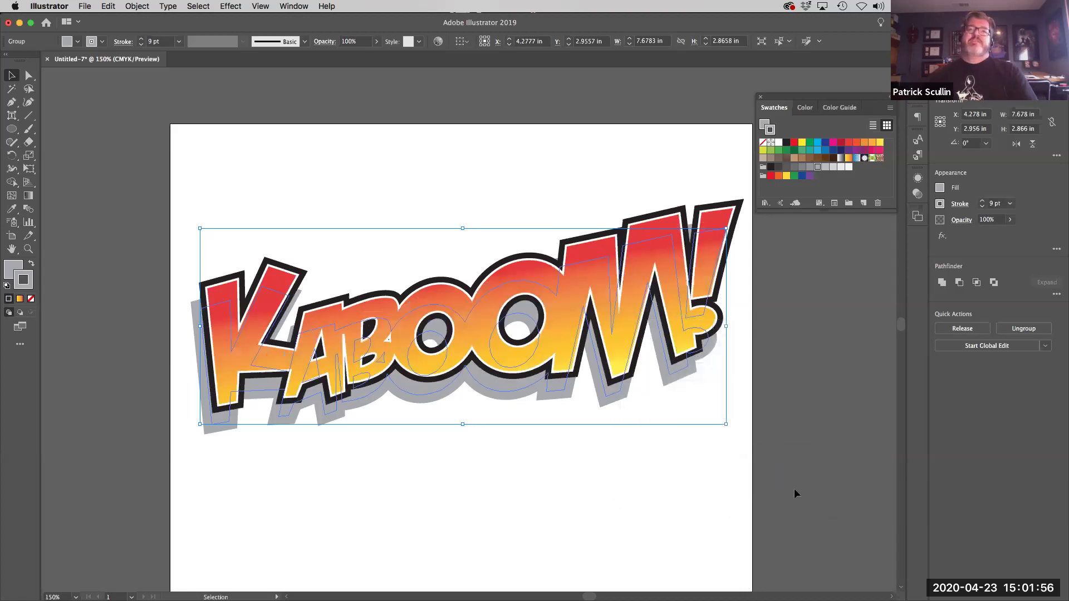
Step: Tighten the gray shadow's offset by moving it up and right to about X 4.34 in, Y 2.84 in, and deselect it
{"action": "left_click_drag", "start_coordinate": [509, 395], "coordinate": [509, 388]}
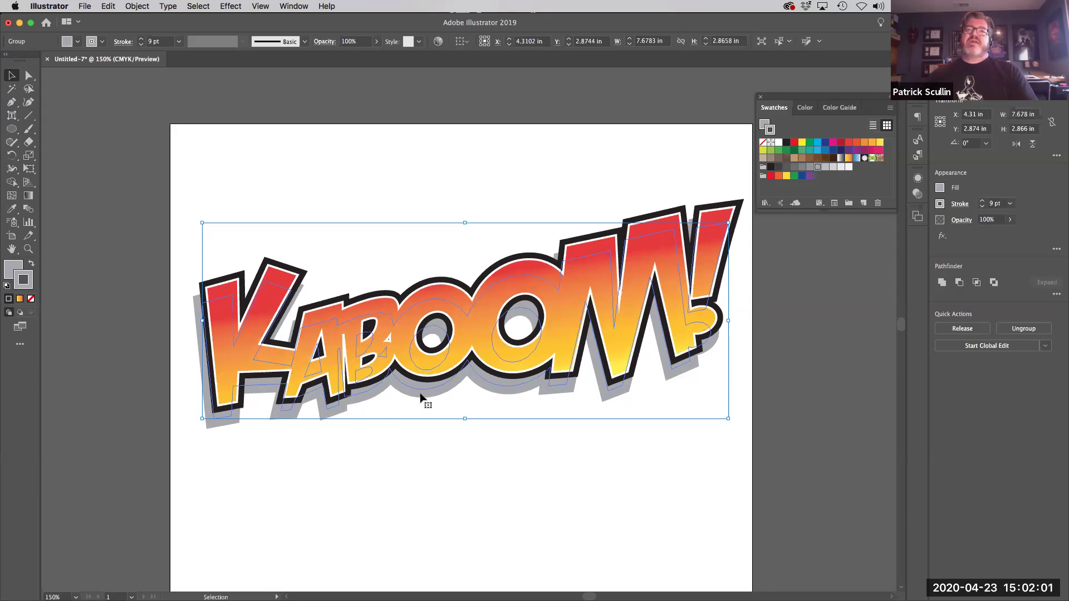
{"action": "left_click_drag", "start_coordinate": [423, 399], "coordinate": [425, 396]}
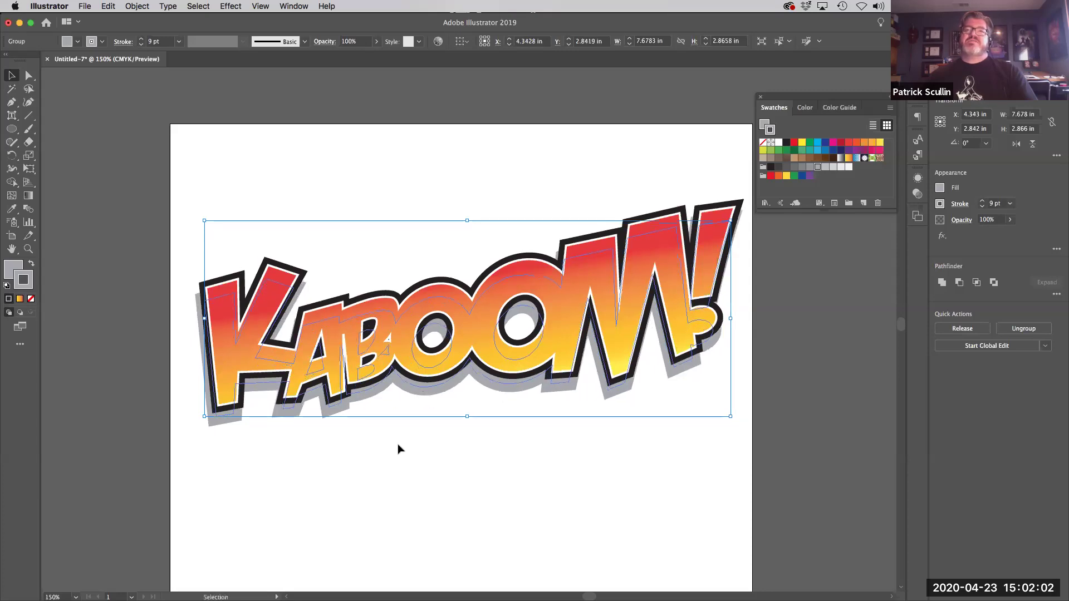
{"action": "left_click", "coordinate": [399, 449]}
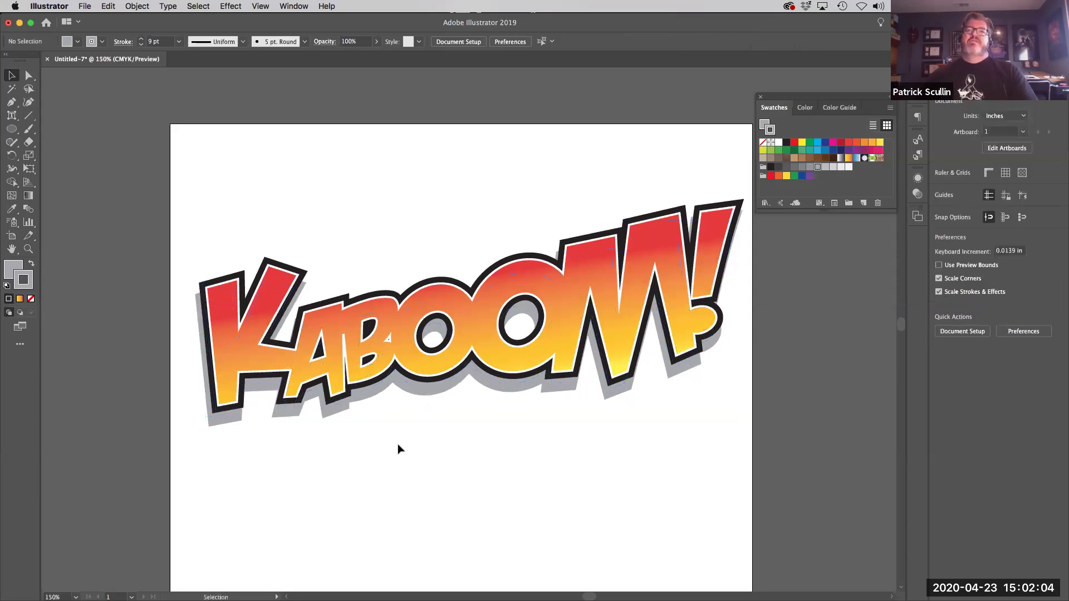